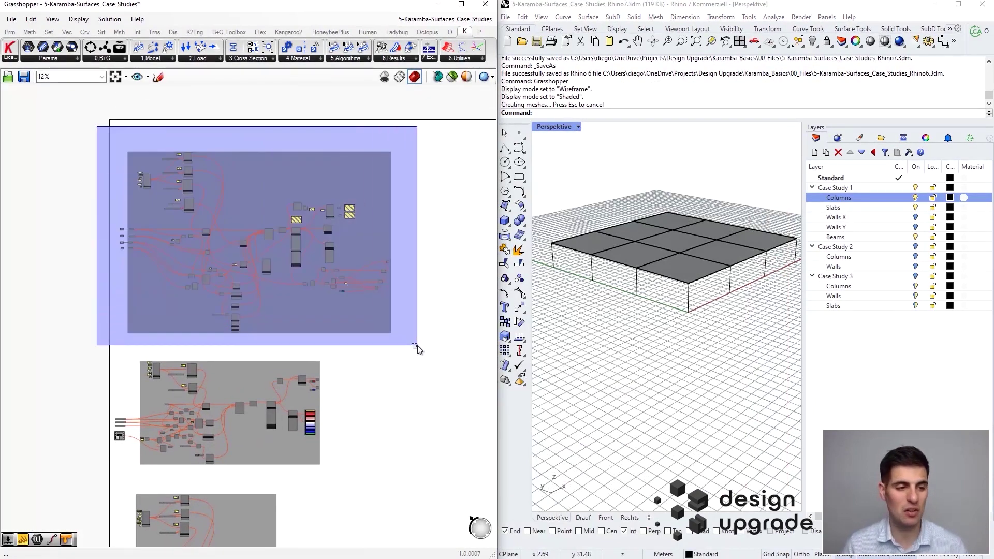
Enable the first case-study component group so it computes.
right_click_drag(439, 313, 396, 305)
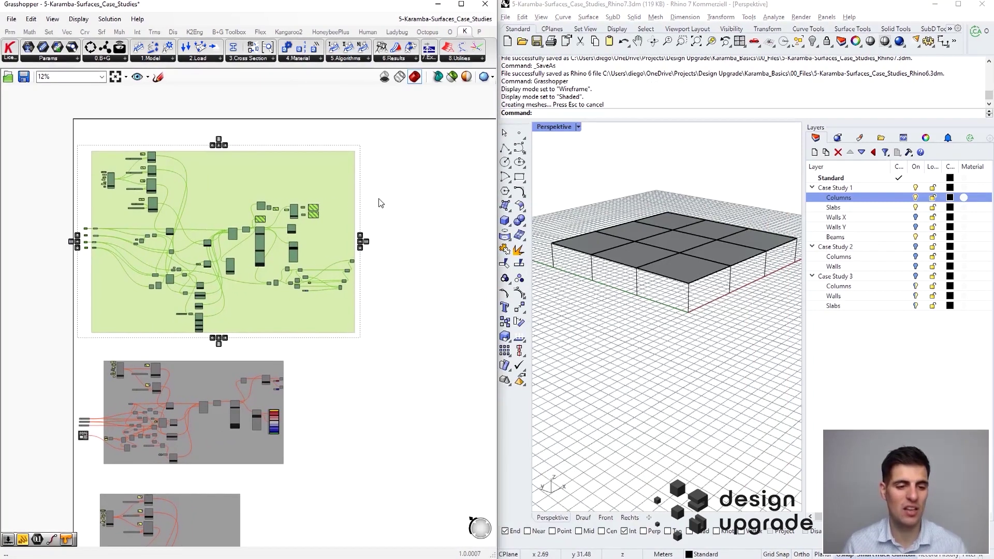
right_click(379, 203)
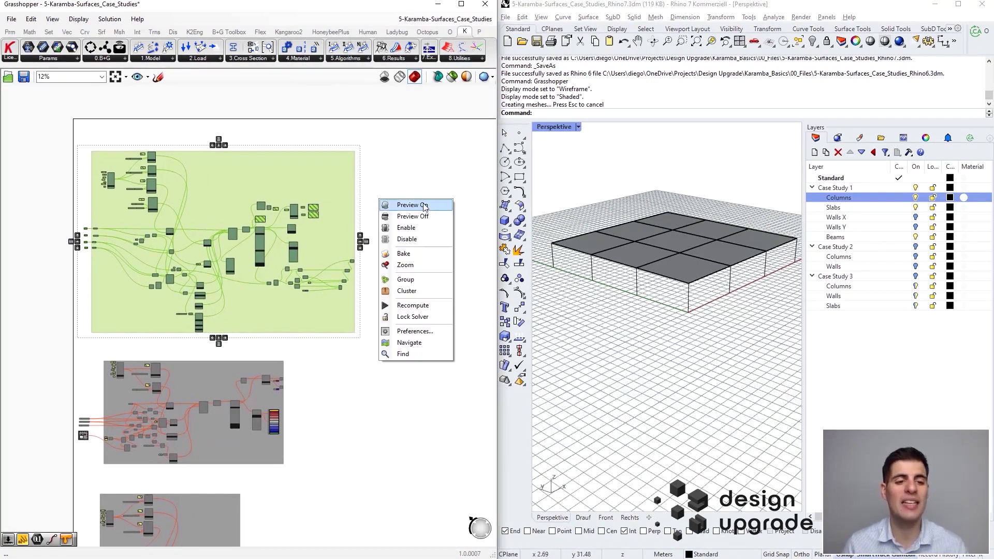
left_click(428, 233)
right_click_drag(393, 235, 419, 235)
left_click(419, 236)
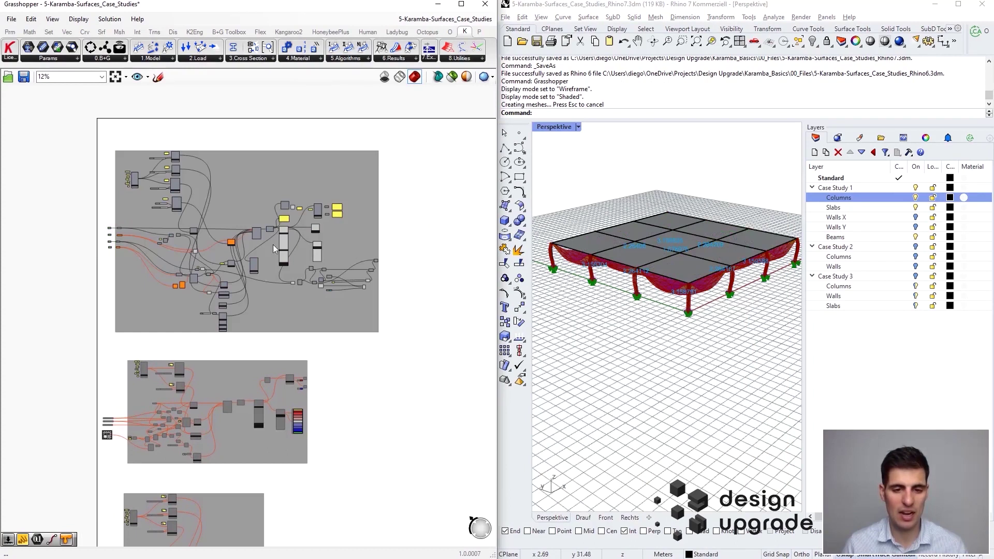
Switch the Perspektive viewport to Wireframe and orbit to see the deformed slab with displacement values.
scroll(114, 233, "up", 5)
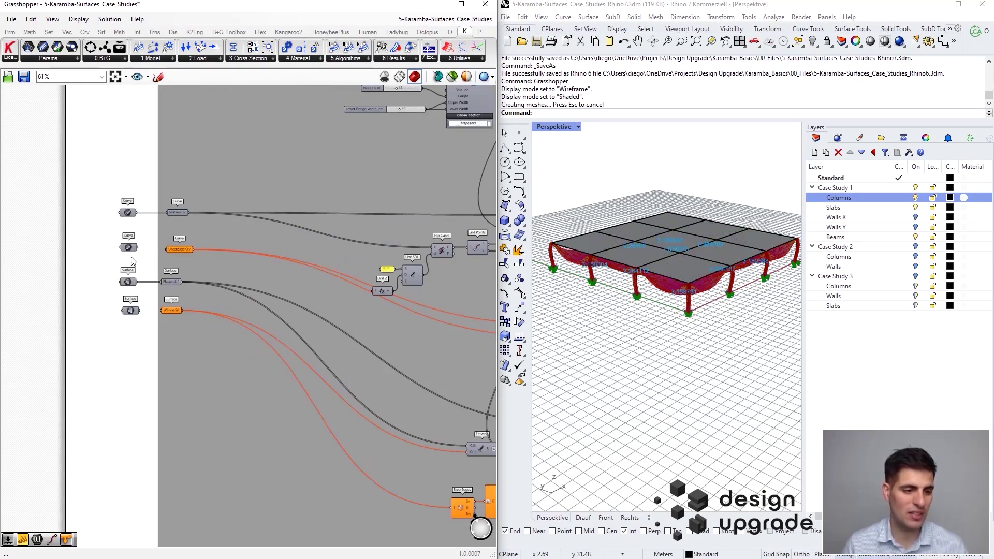
scroll(280, 226, "down", 2)
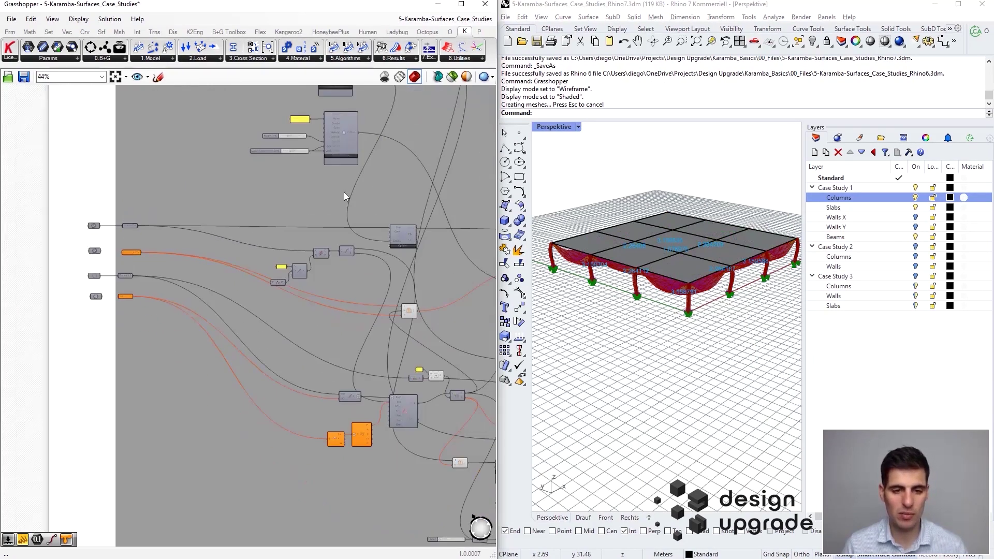
left_click(555, 127)
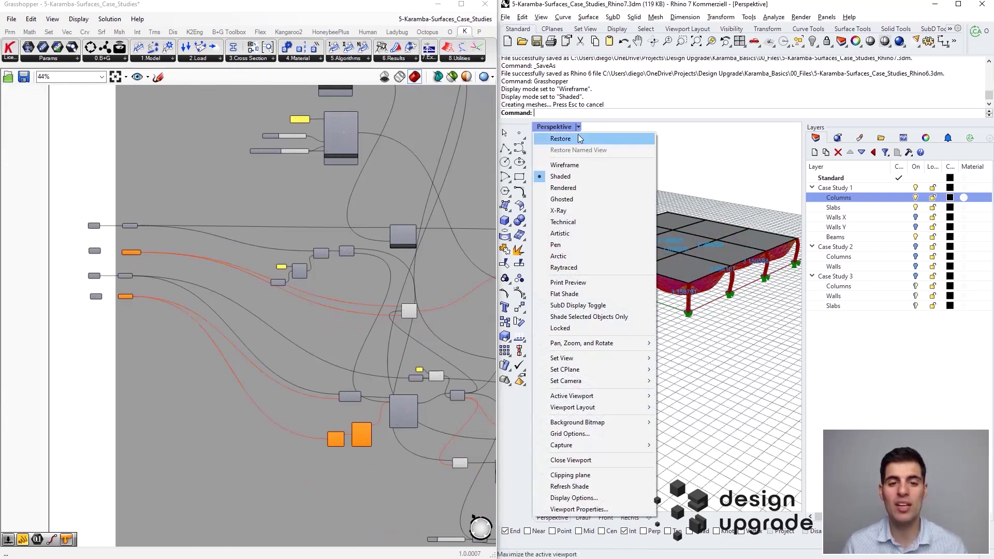
left_click(598, 164)
right_click_drag(598, 165, 673, 243)
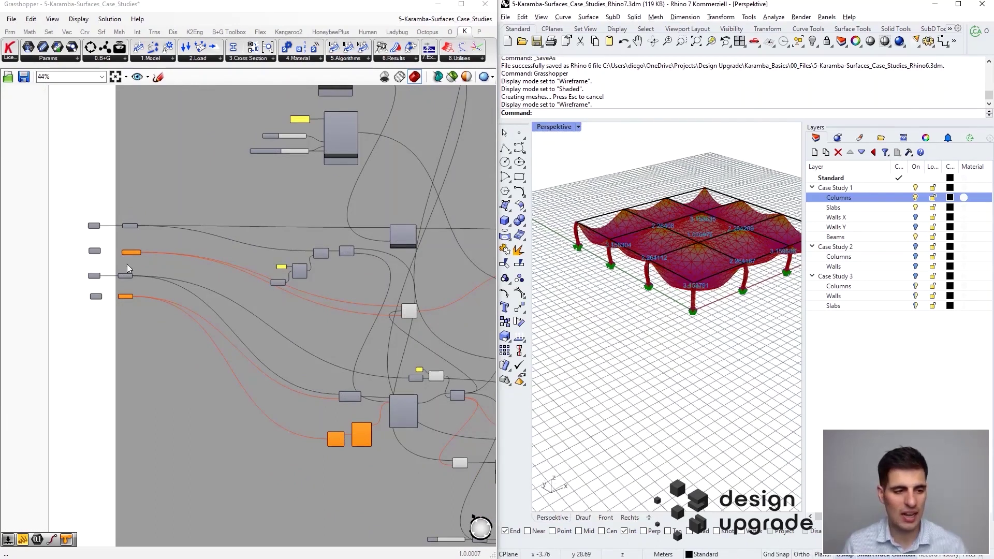
Wire the lower Surface parameter into Wände.Srf so the slab is analysed over walls.
scroll(66, 215, "up", 5)
left_click_drag(85, 210, 157, 412)
left_click(149, 229)
left_click_drag(103, 228, 162, 433)
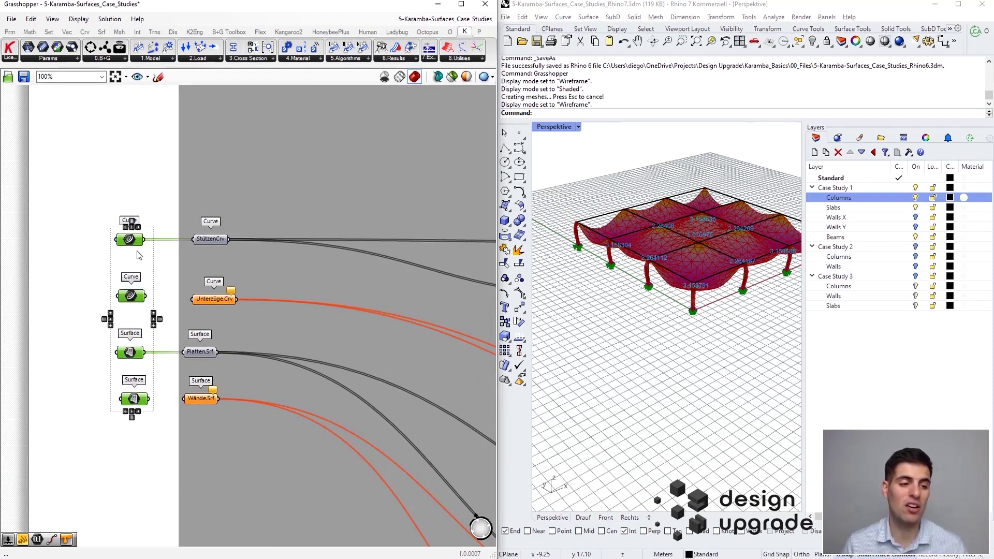
left_click(166, 287)
scroll(165, 293, "up", 2)
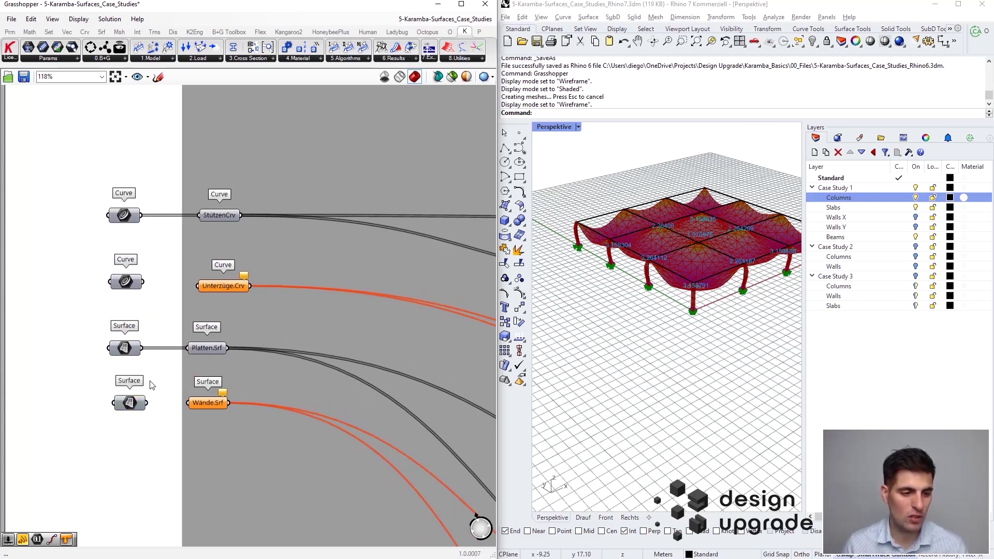
left_click_drag(148, 405, 195, 407)
right_click_drag(629, 308, 616, 349)
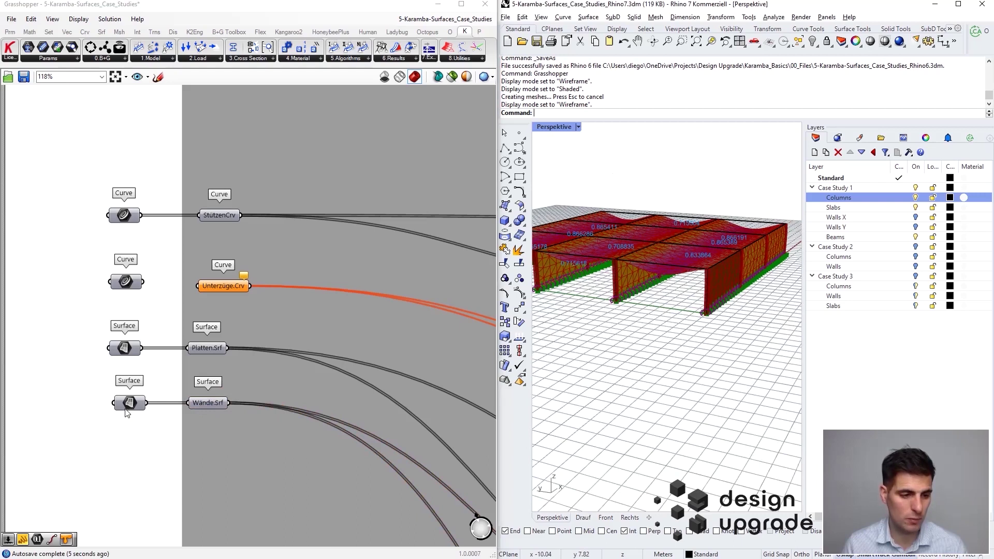
right_click_drag(129, 425, 131, 345)
scroll(132, 345, "down", 2)
scroll(132, 345, "up", 2)
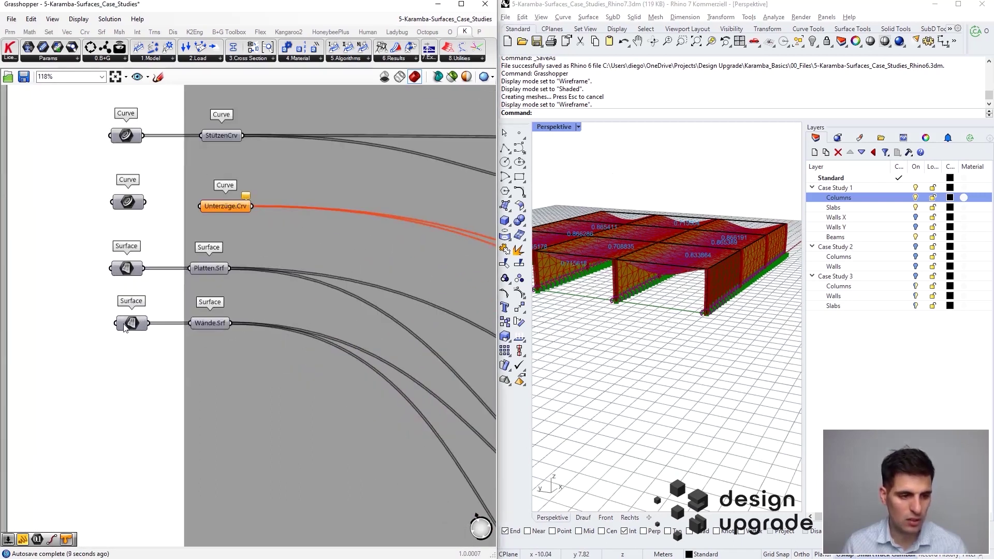
Start Set Multiple Surfaces on the lower Surface parameter.
right_click(125, 326)
left_click(128, 332)
scroll(628, 208, "down", 4)
right_click_drag(628, 208, 600, 213, "shift")
right_click(126, 326)
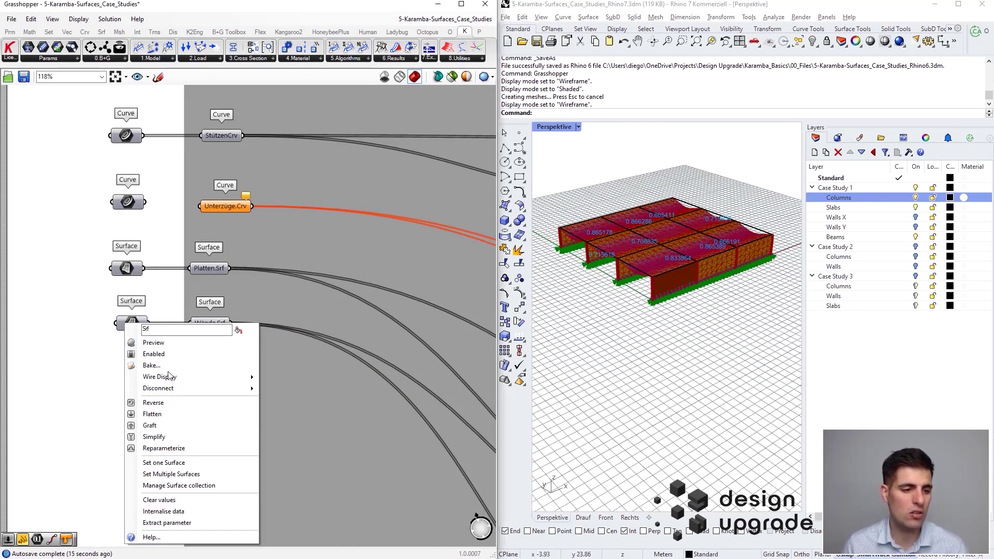
left_click(171, 474)
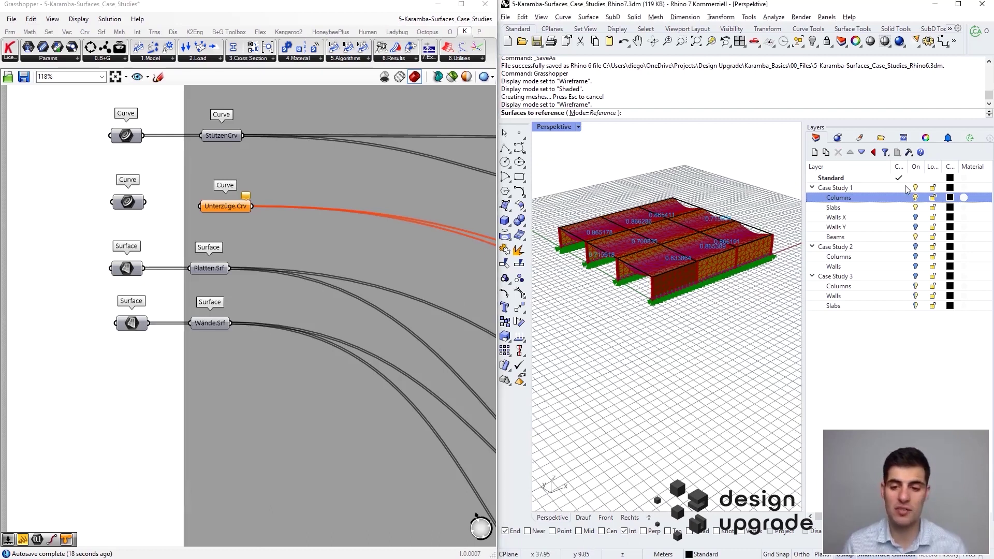
Select all objects on the Walls X and Walls Y layers and confirm the reference.
left_click(845, 218)
left_click(878, 227)
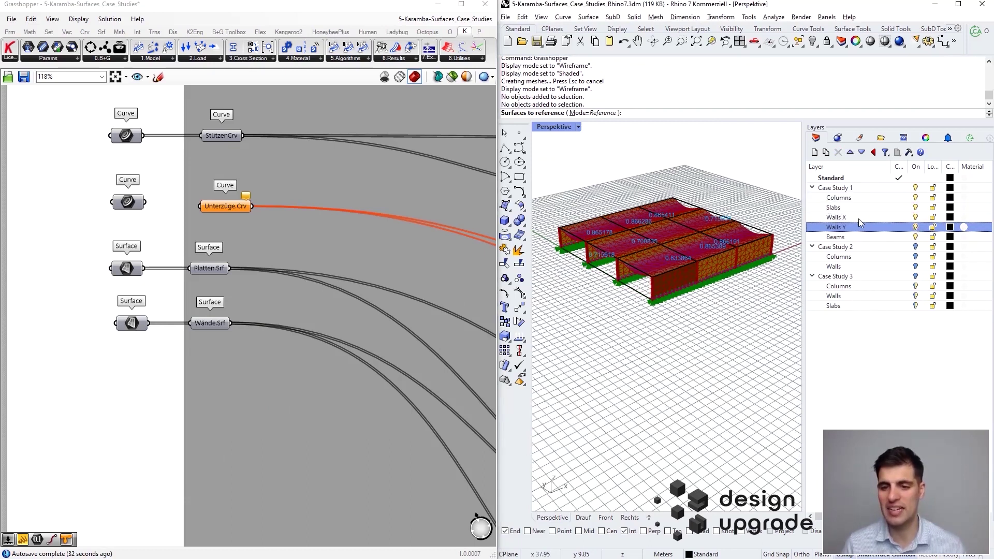
right_click(859, 217)
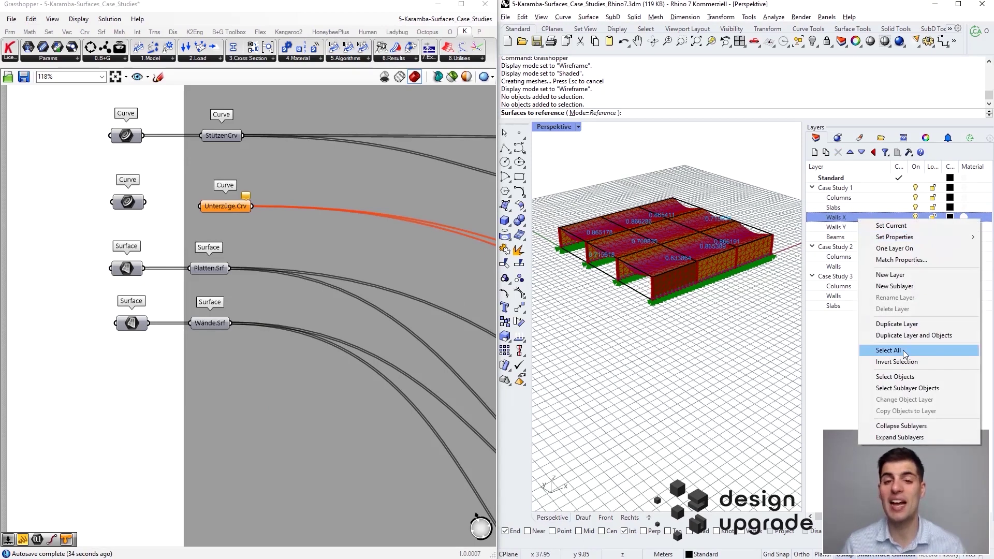
left_click(907, 378)
left_click(857, 227)
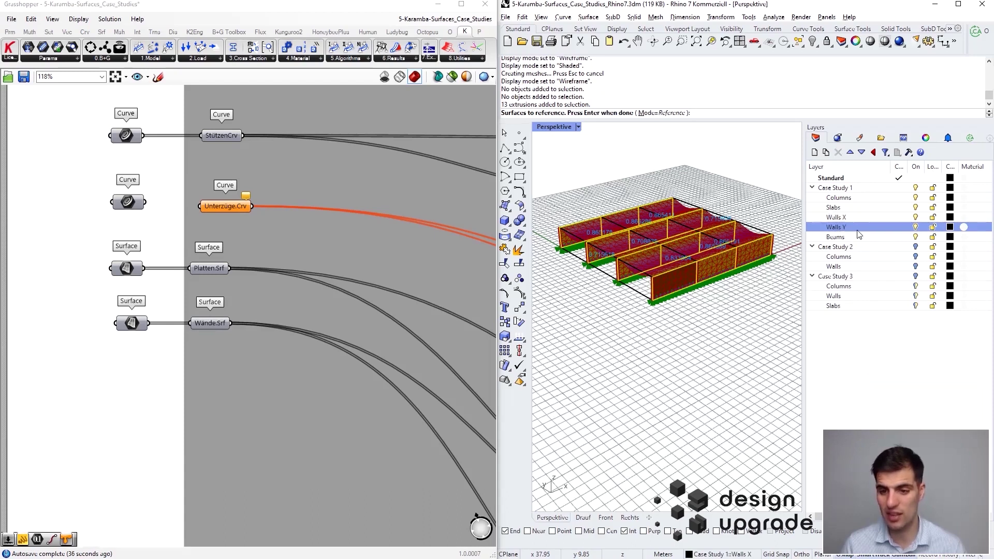
right_click(857, 228)
left_click(900, 389)
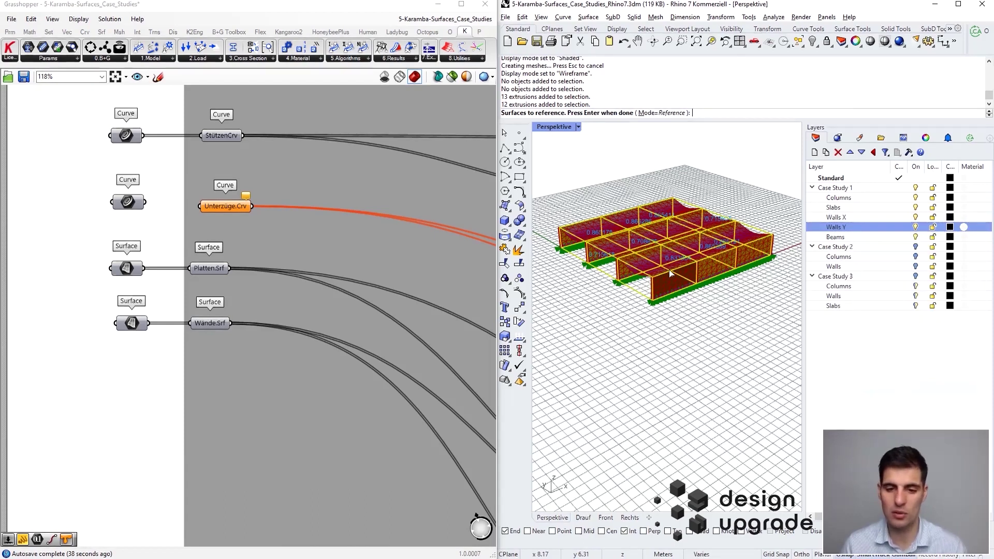
key("Return")
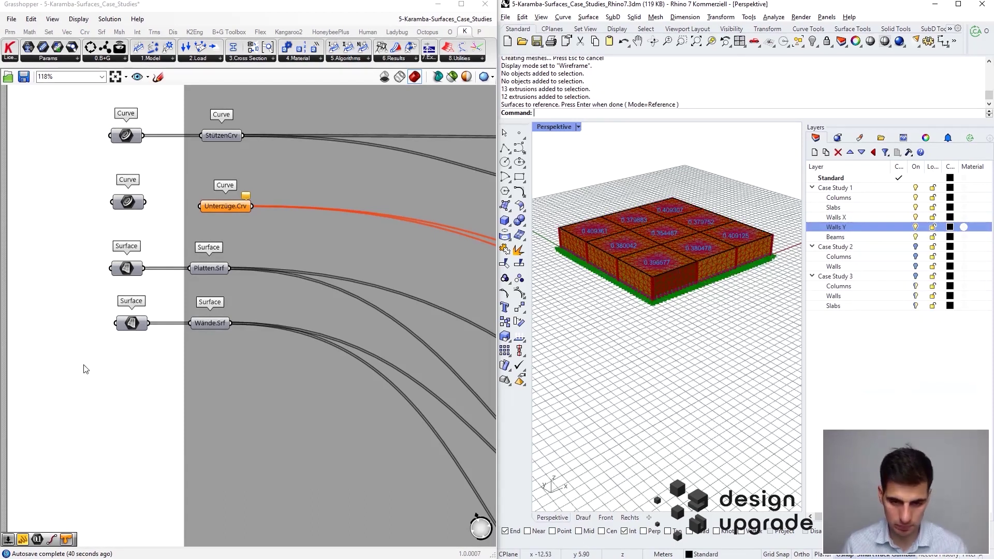
Unplug the wall surfaces from Wände.Srf and orbit to see the slab on columns, max displacement about 3.16.
right_click_drag(598, 249, 620, 242)
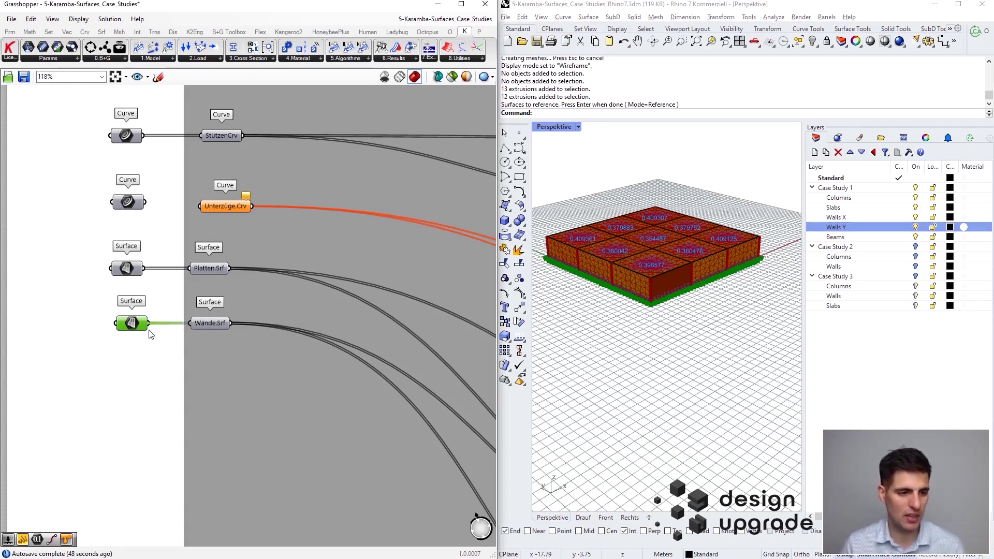
right_click_drag(361, 138, 368, 183)
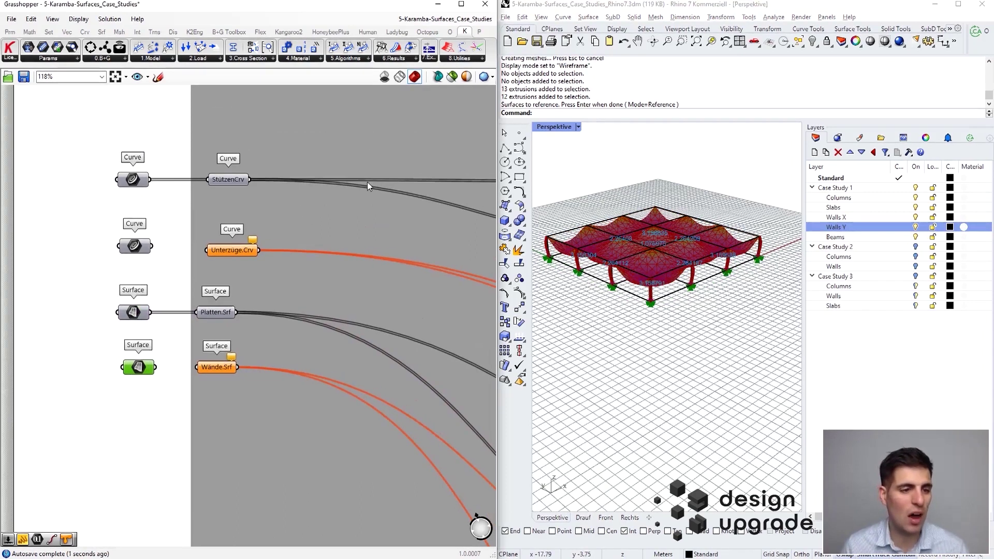
right_click_drag(610, 252, 690, 261)
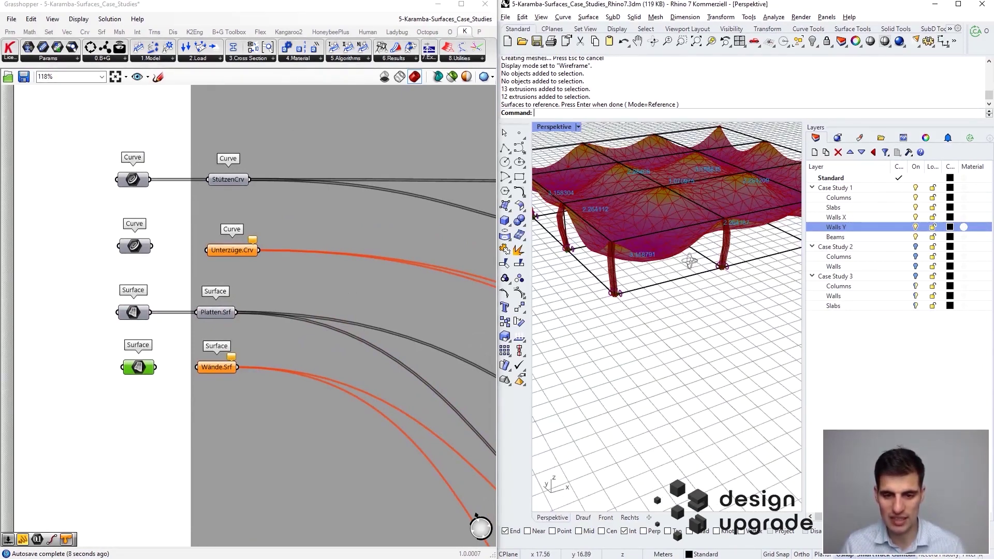
scroll(406, 237, "down", 7)
Pan the canvas through the Line to Beam, Cluster, Mesh Breps, support and load components.
right_click_drag(269, 262, 162, 265)
scroll(145, 189, "up", 4)
scroll(238, 173, "up", 3)
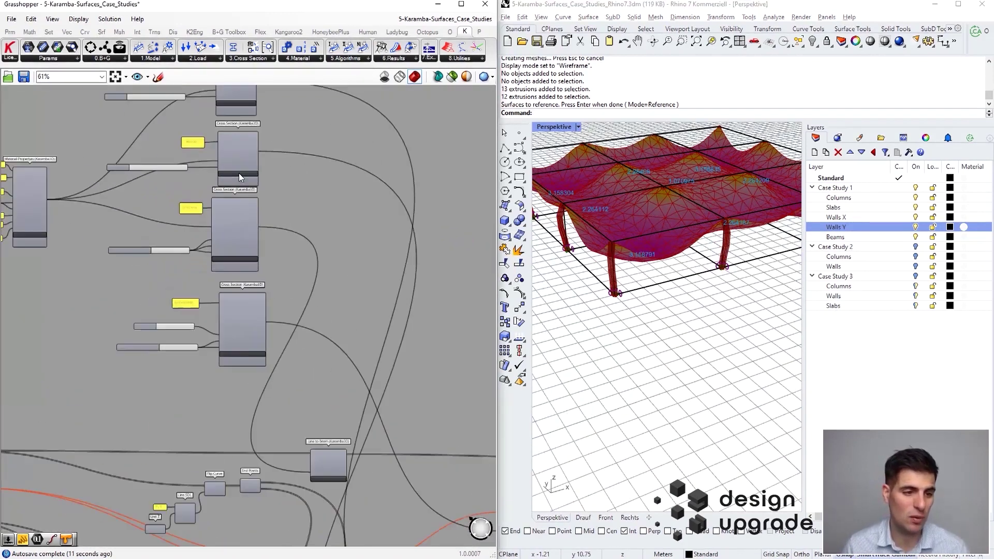
right_click_drag(437, 390, 420, 127)
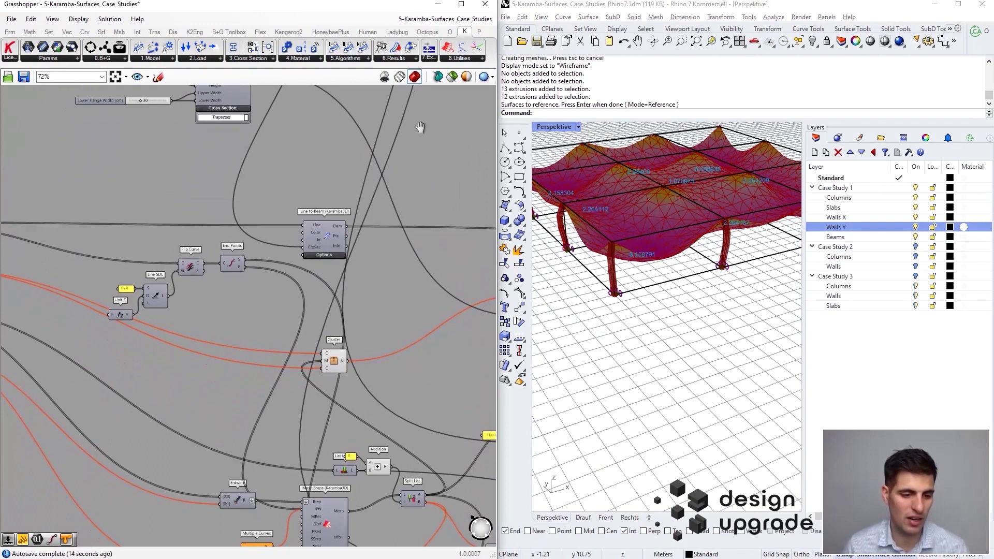
right_click_drag(389, 337, 351, 176)
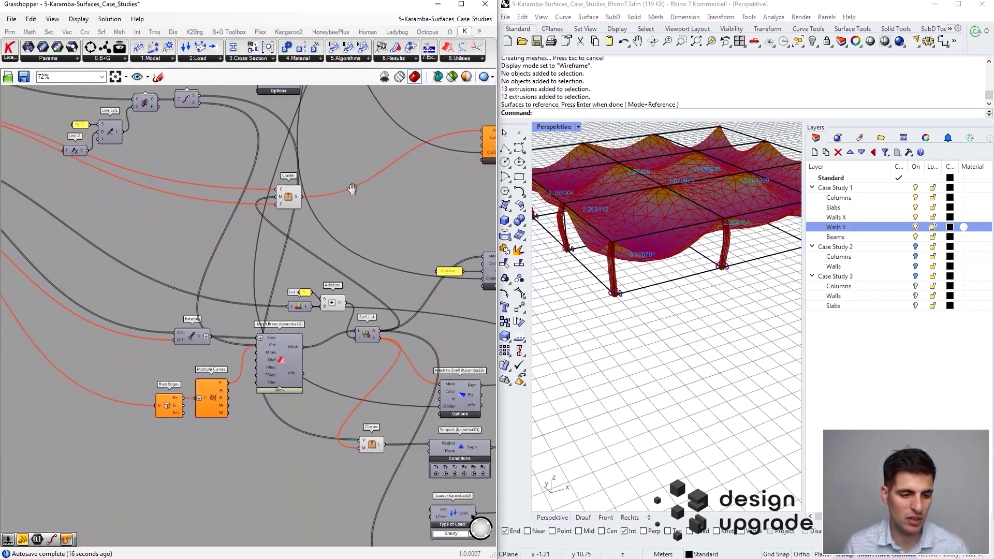
right_click_drag(407, 236, 290, 521)
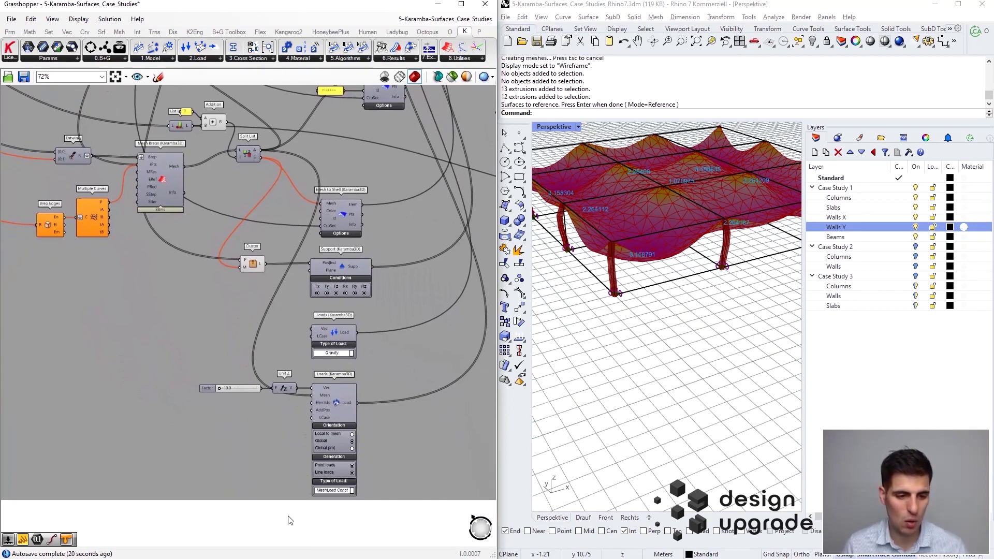
scroll(283, 439, "up", 2)
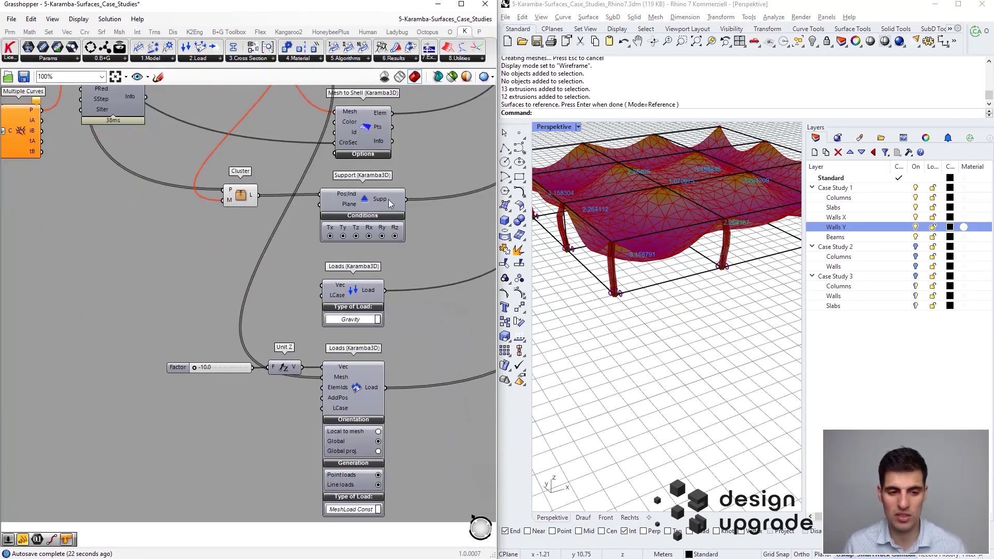
Move on to the analysis and Reaction Forces components, where the panels read 8766.0 and 3.181373.
right_click_drag(462, 147, 145, 245)
scroll(206, 178, "down", 3)
right_click_drag(299, 173, 219, 271)
right_click_drag(331, 182, 306, 195)
scroll(299, 193, "up", 4)
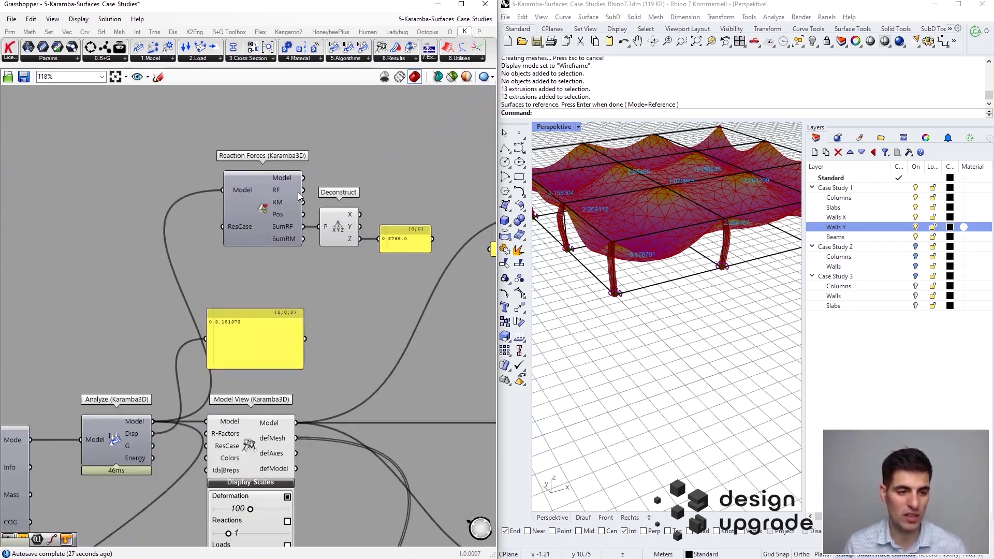
mouse_move(321, 153)
right_mouse_down()
mouse_move(264, 161)
mouse_move(246, 206)
right_mouse_up()
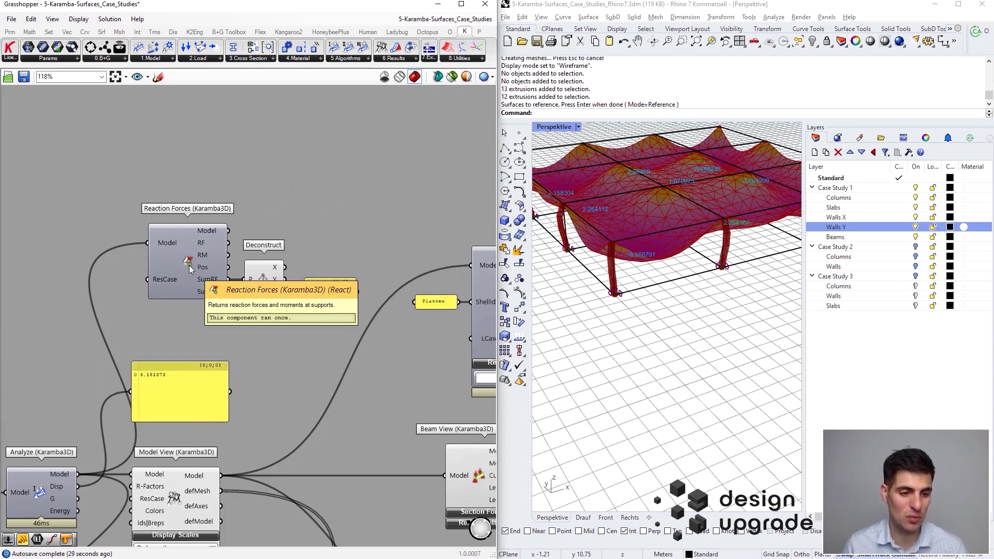
scroll(206, 291, "up", 1)
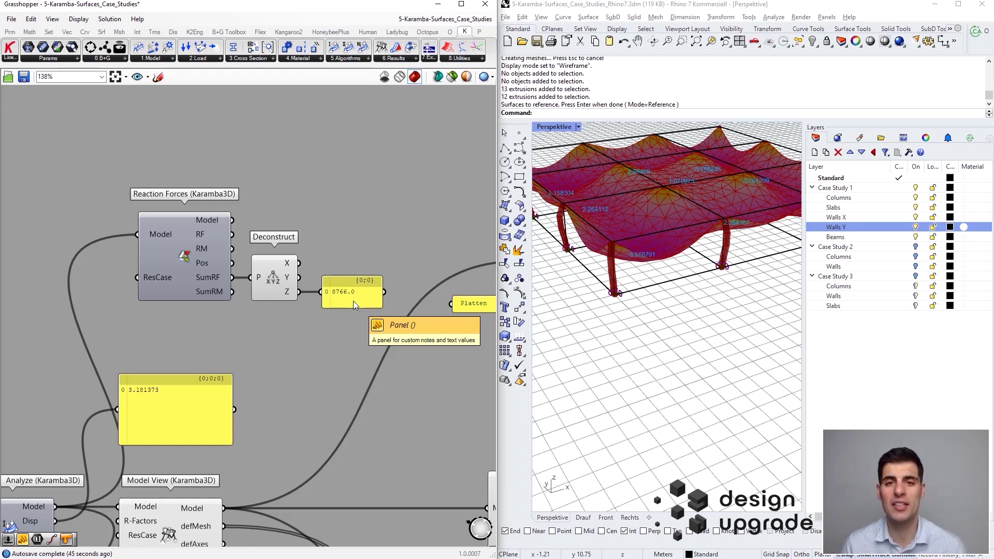
Pan past Model View, Beam View and Shell View to the Text Tag components.
scroll(372, 299, "down", 1)
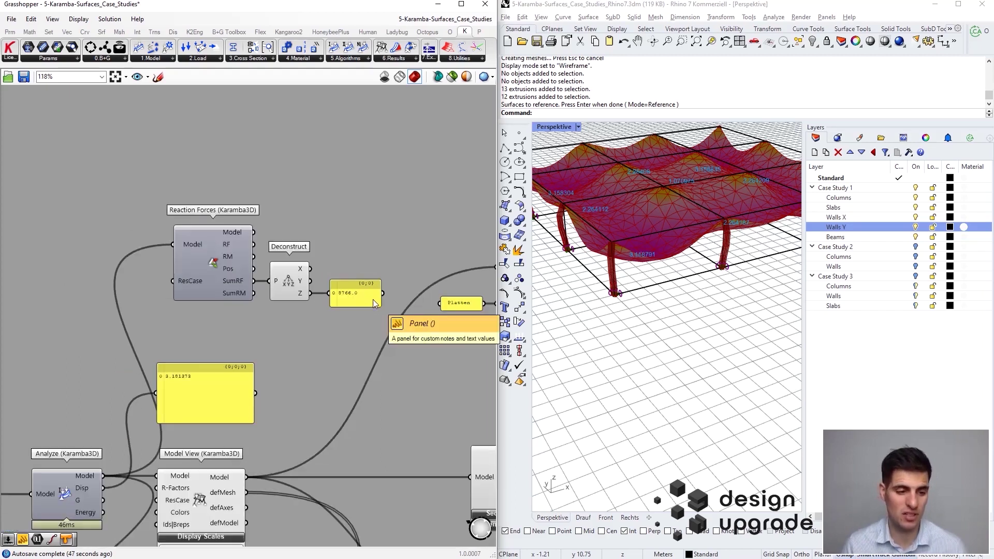
scroll(257, 279, "down", 3)
right_click_drag(370, 255, 290, 200)
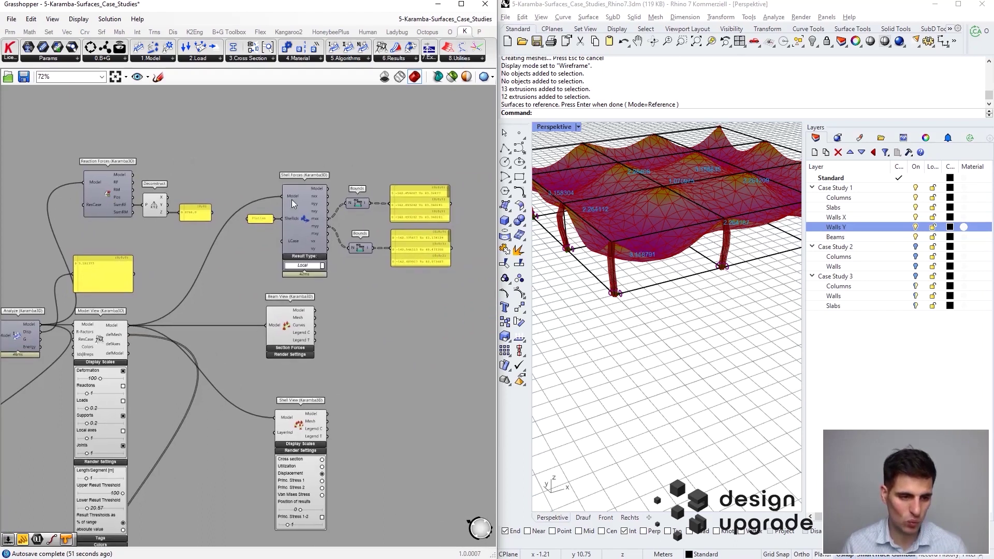
right_click_drag(248, 297, 300, 146)
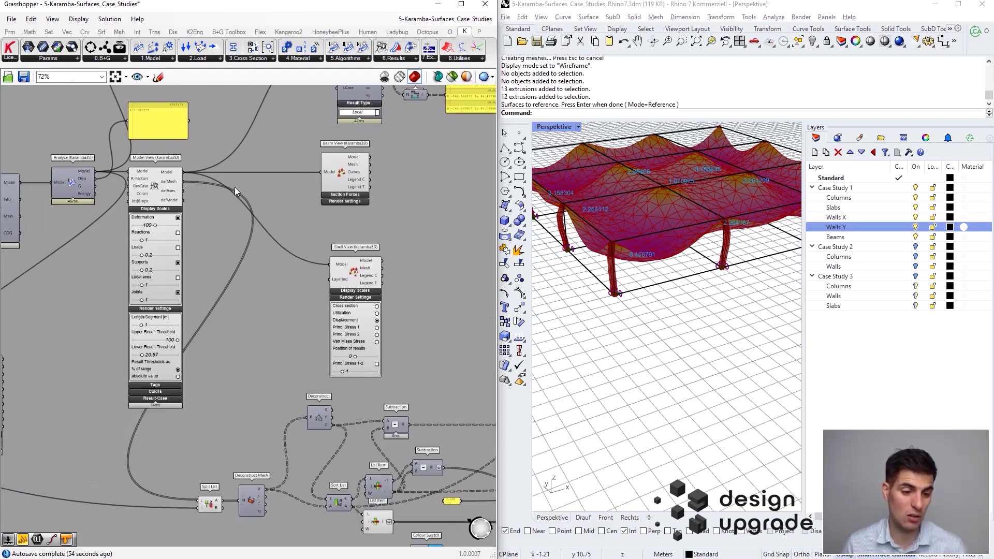
scroll(237, 189, "down", 2)
scroll(246, 209, "up", 2)
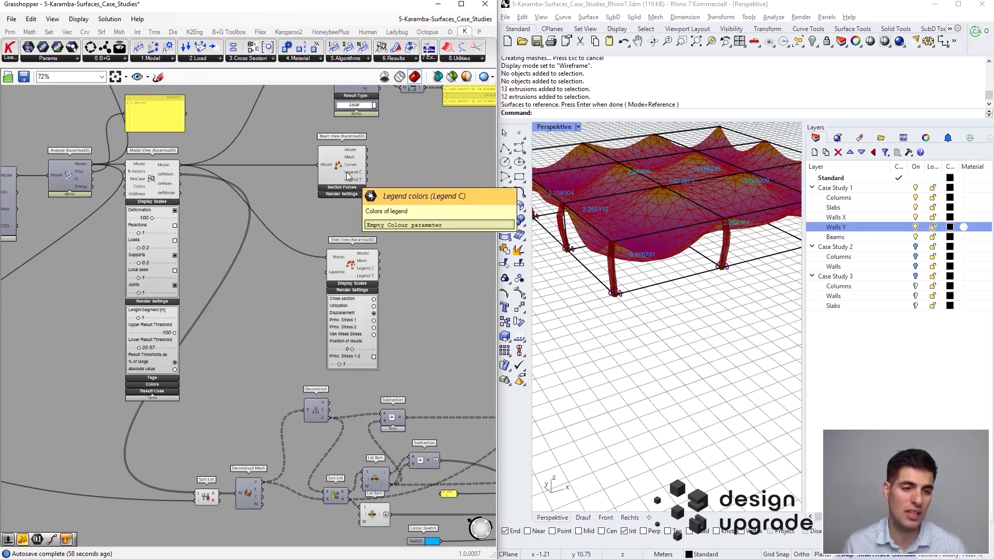
right_click_drag(381, 283, 115, 210)
scroll(240, 331, "up", 2)
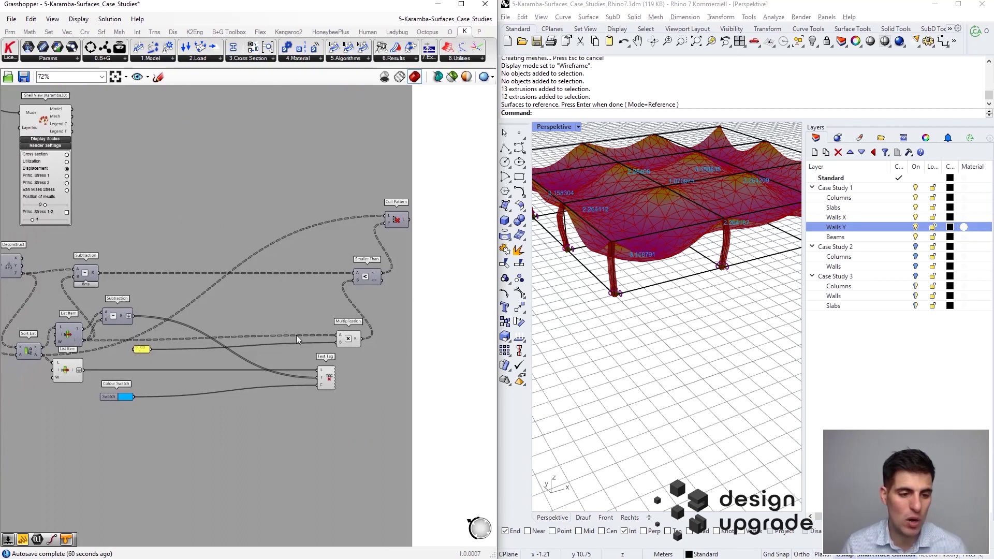
scroll(263, 306, "down", 4)
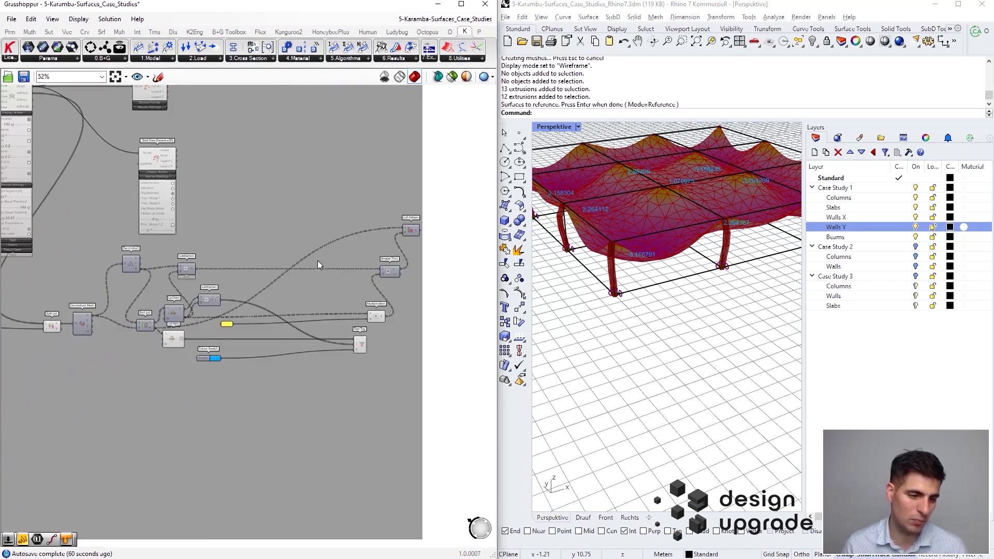
scroll(386, 300, "up", 4)
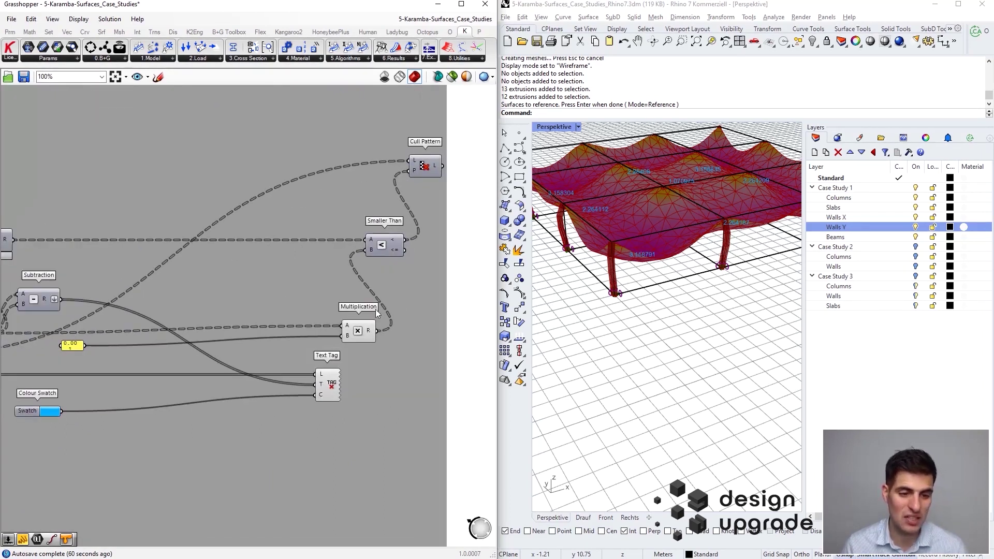
Orbit and frame the Rhino view to look down on the whole tagged slab.
mouse_move(619, 172)
right_mouse_down()
mouse_move(614, 211)
mouse_move(620, 185)
right_mouse_up()
right_click_drag(731, 189, 657, 316, "shift")
scroll(657, 315, "down", 3)
right_click_drag(646, 274, 614, 339)
right_click_drag(603, 269, 613, 242)
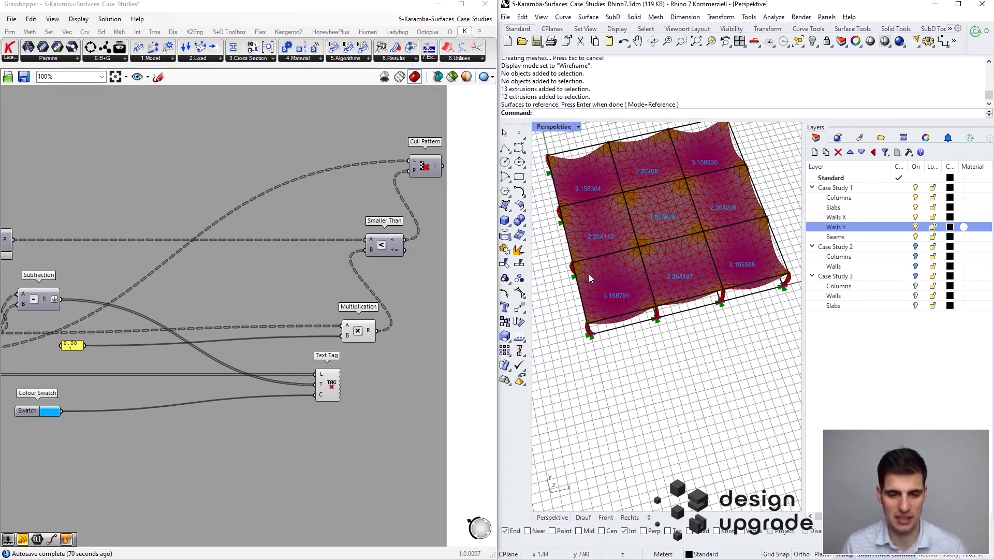
Zoom the Rhino view in and out on the slab's displacement tags.
scroll(628, 306, "up", 5)
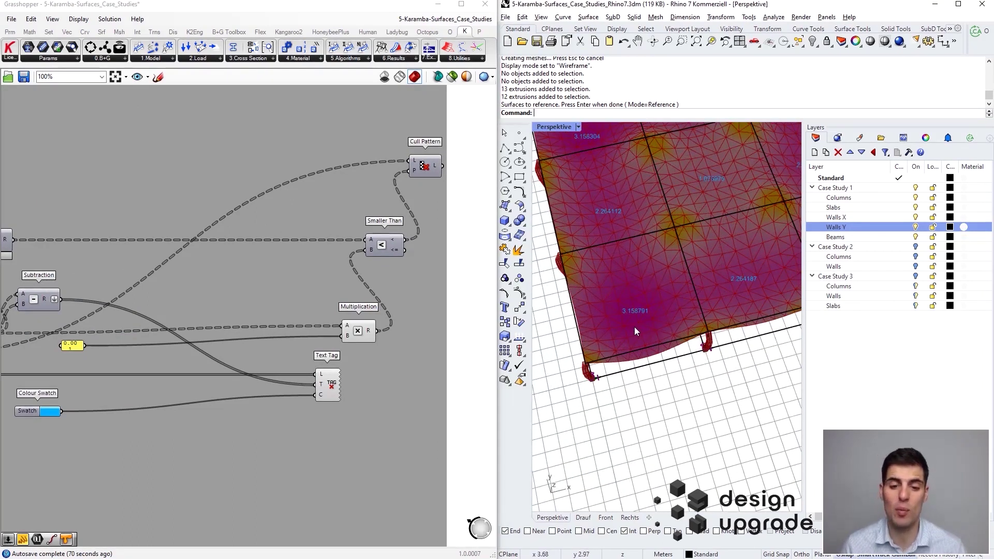
scroll(709, 186, "down", 4)
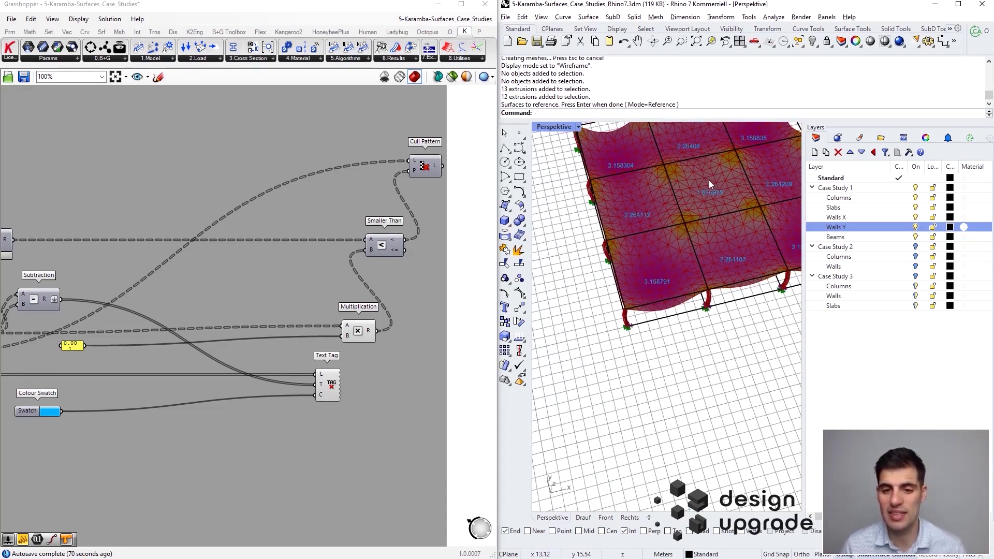
scroll(340, 238, "down", 6)
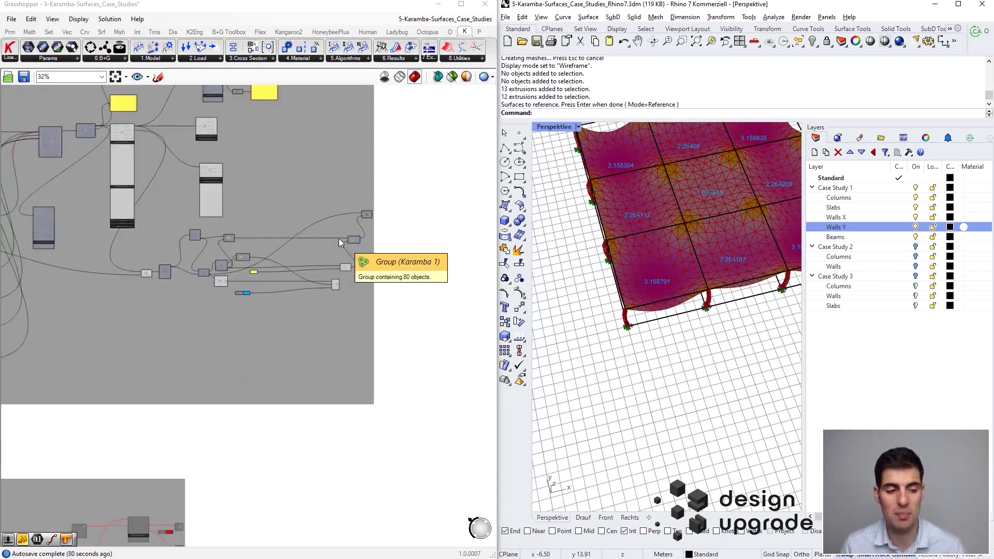
Inspect the Cross Section components, then zoom out to an overview of the definition.
right_click_drag(281, 250, 337, 293)
right_click_drag(102, 163, 249, 224)
scroll(95, 172, "up", 5)
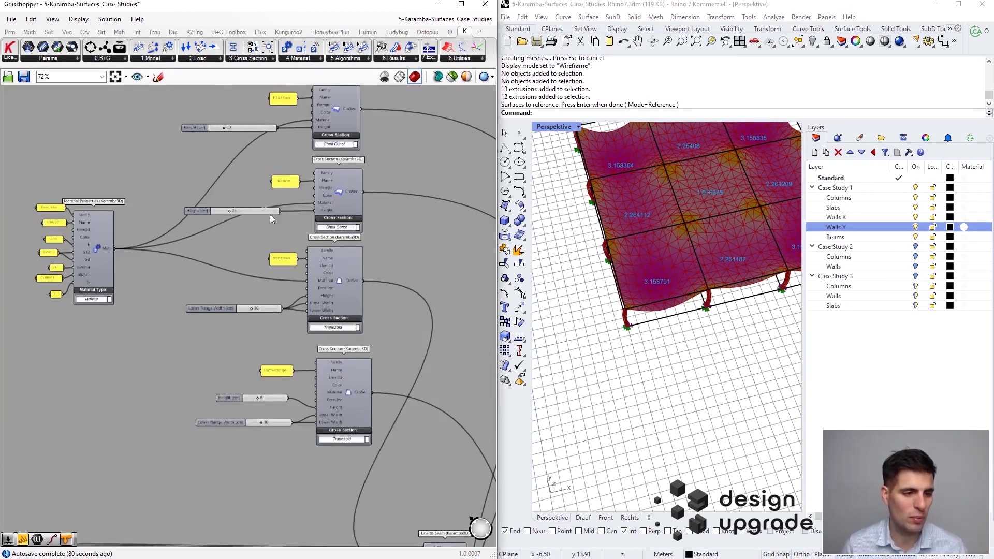
scroll(269, 211, "up", 3)
scroll(235, 207, "down", 6)
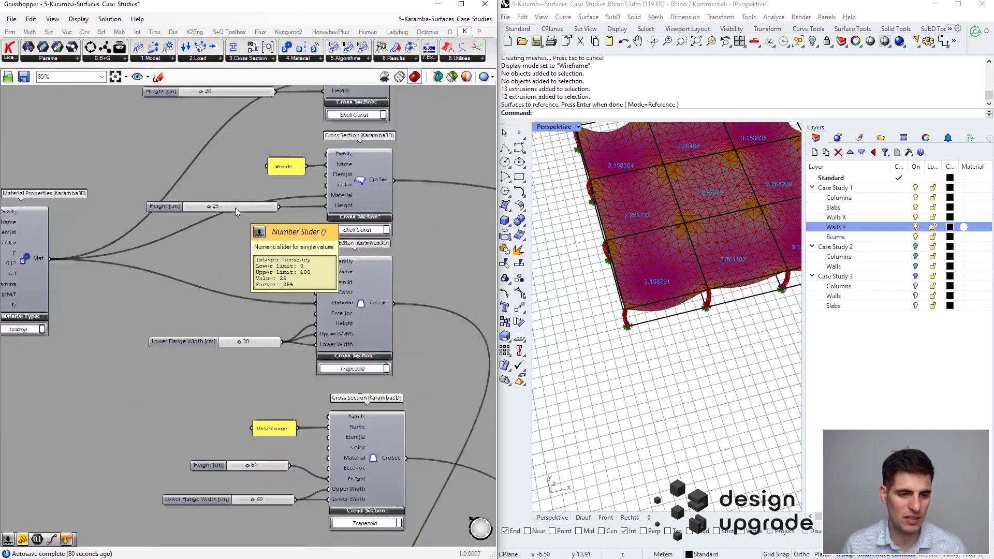
right_click_drag(374, 236, 39, 142)
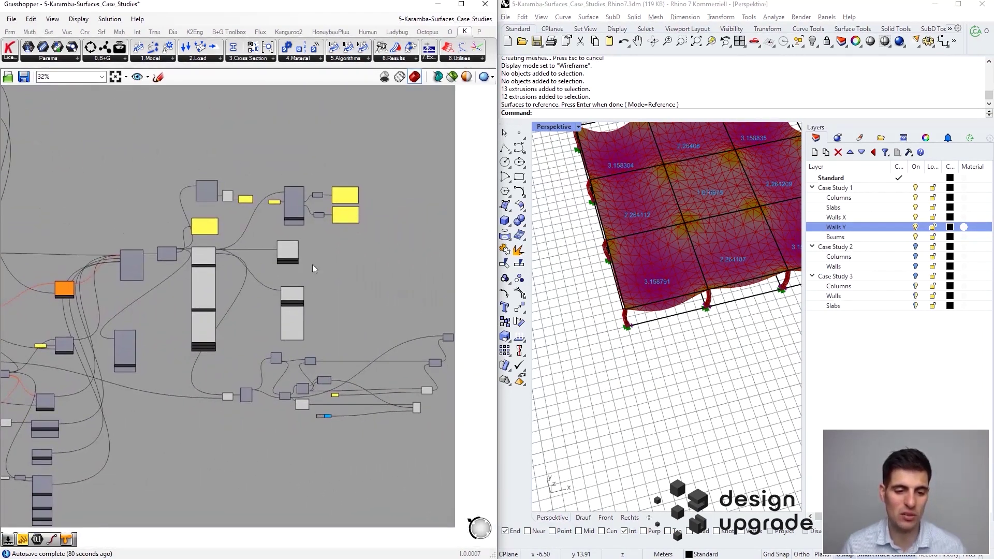
scroll(672, 197, "down", 1)
scroll(672, 197, "down", 4)
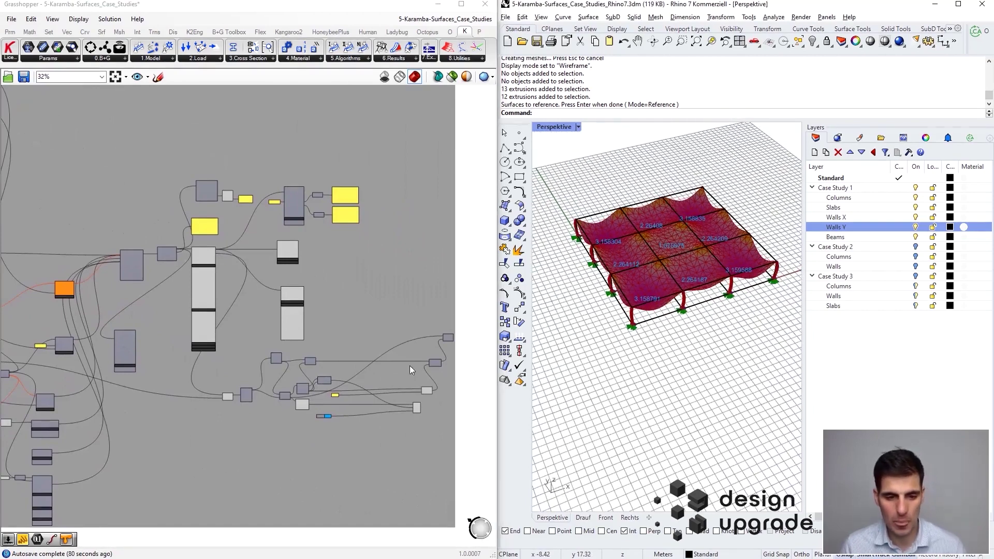
Centre the Shell Forces component and read its myy Bounds, about -162.49 to 83.36.
scroll(222, 175, "up", 5)
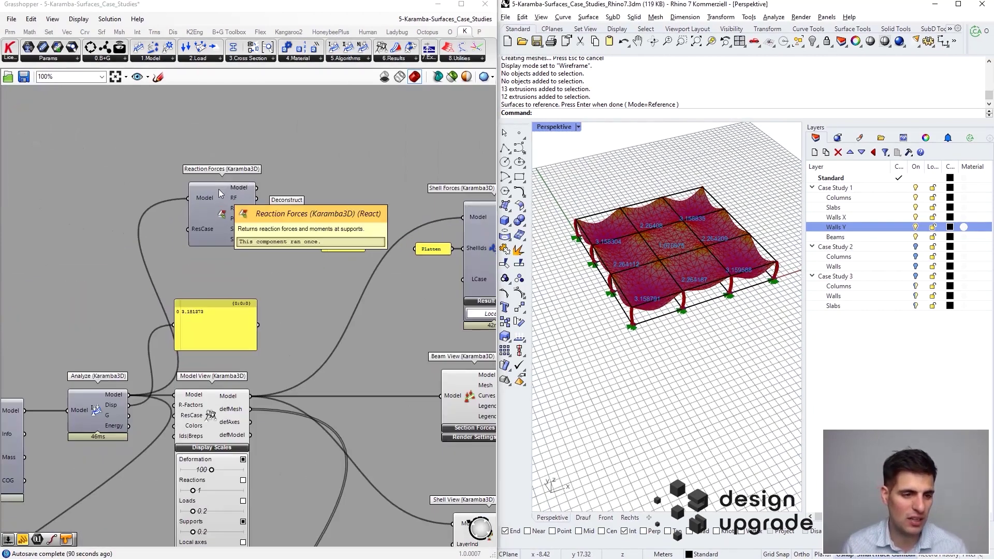
right_click_drag(360, 241, 161, 248)
scroll(301, 188, "up", 1)
scroll(301, 188, "up", 1)
right_click_drag(330, 231, 264, 241)
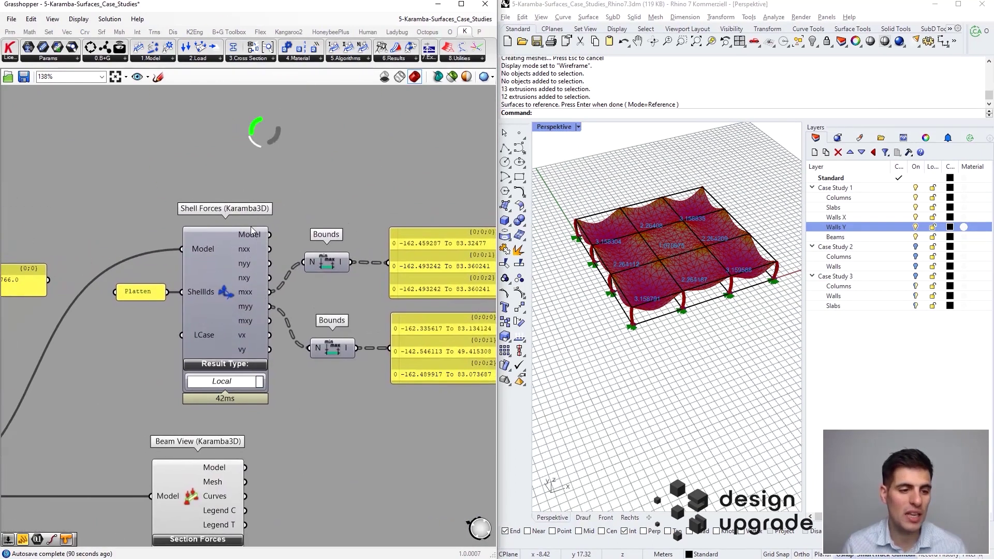
mouse_move(249, 307)
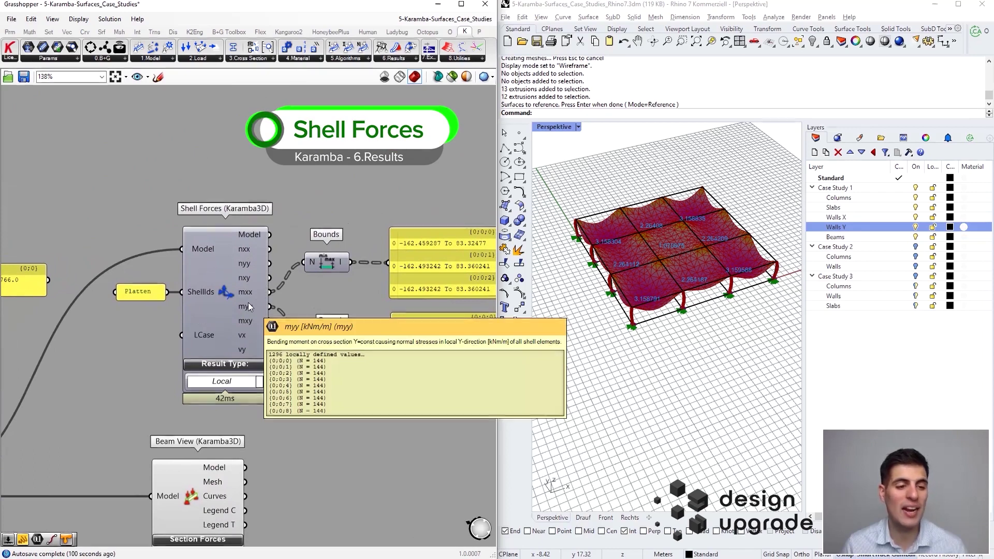
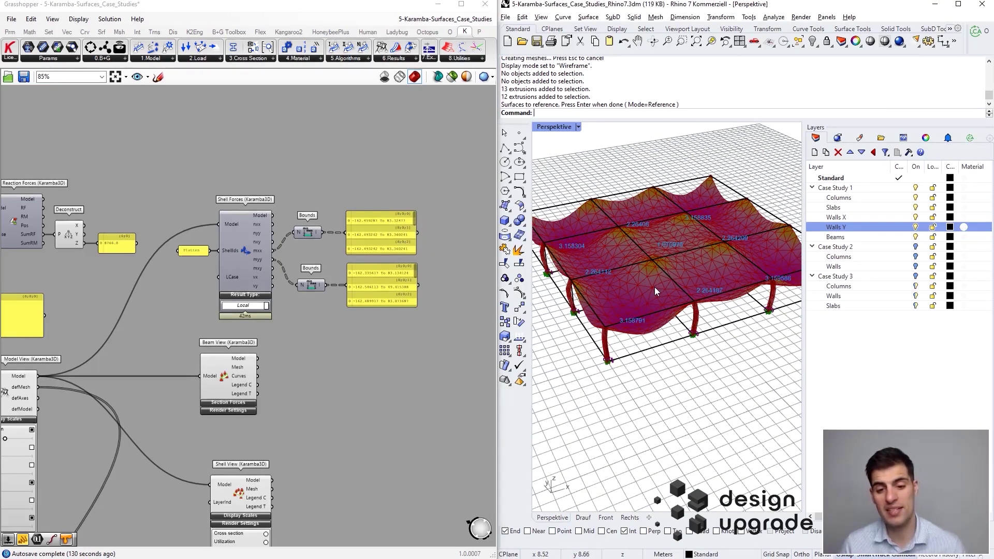
Orbit and zoom to inspect the deformed slab on columns and its mxx/myy Bounds ranges.
scroll(654, 287, "up", 5)
scroll(659, 315, "down", 8)
scroll(698, 307, "up", 8)
right_click_drag(690, 294, 712, 310)
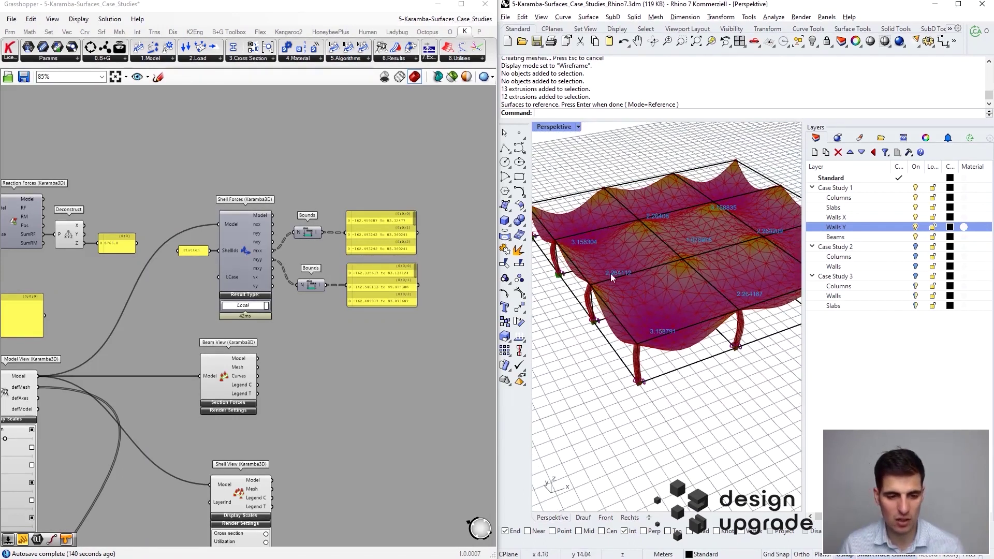
scroll(308, 253, "up", 4)
right_click_drag(358, 239, 268, 281)
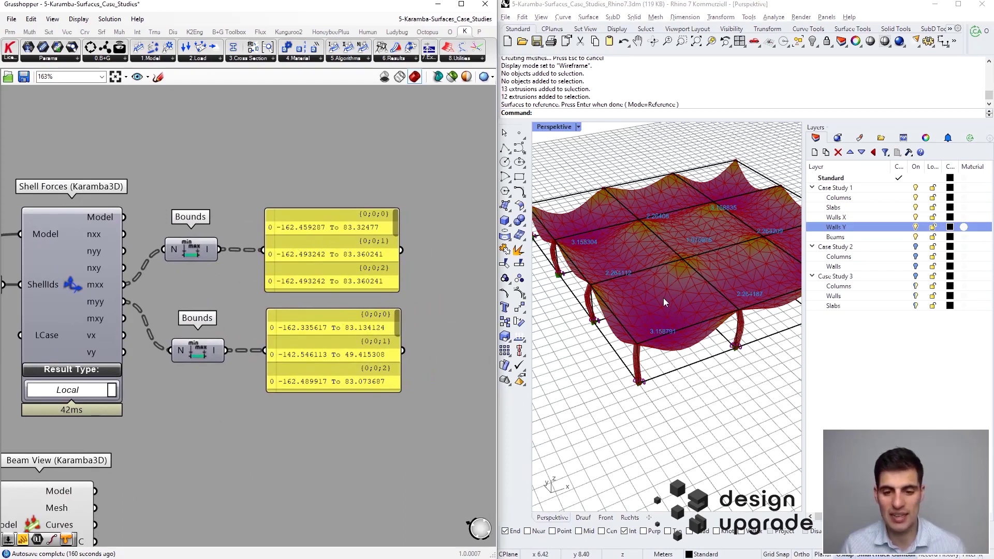
scroll(663, 299, "down", 5)
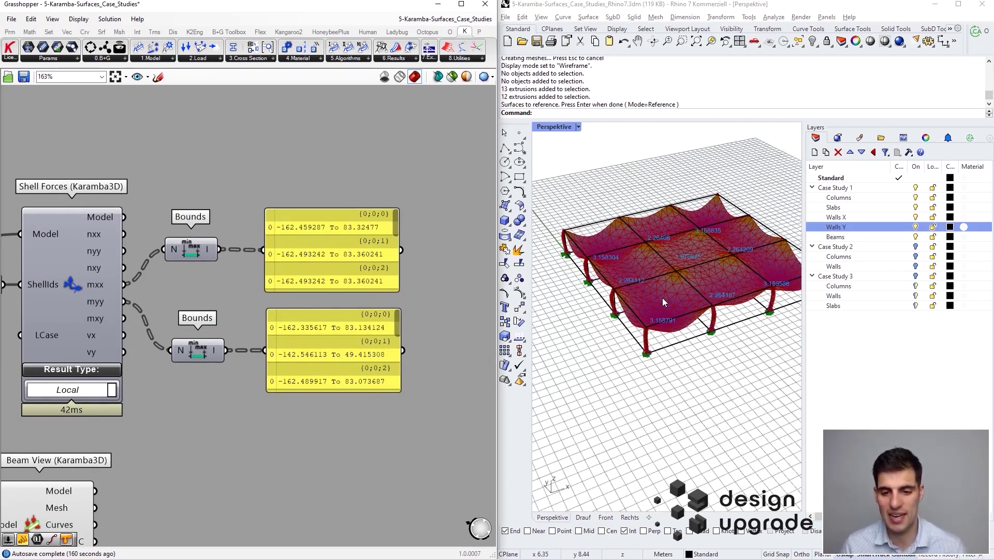
right_click_drag(713, 229, 701, 273)
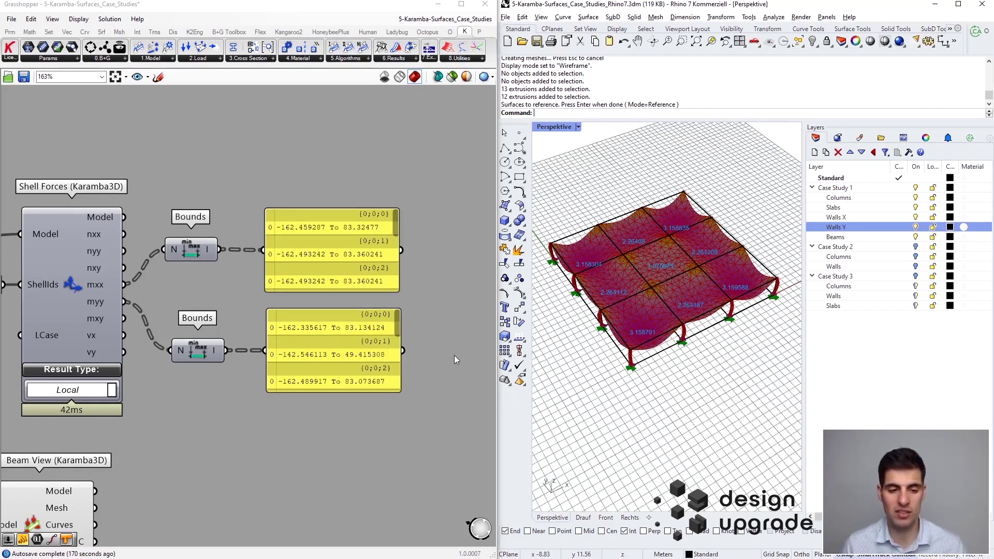
scroll(426, 324, "down", 10)
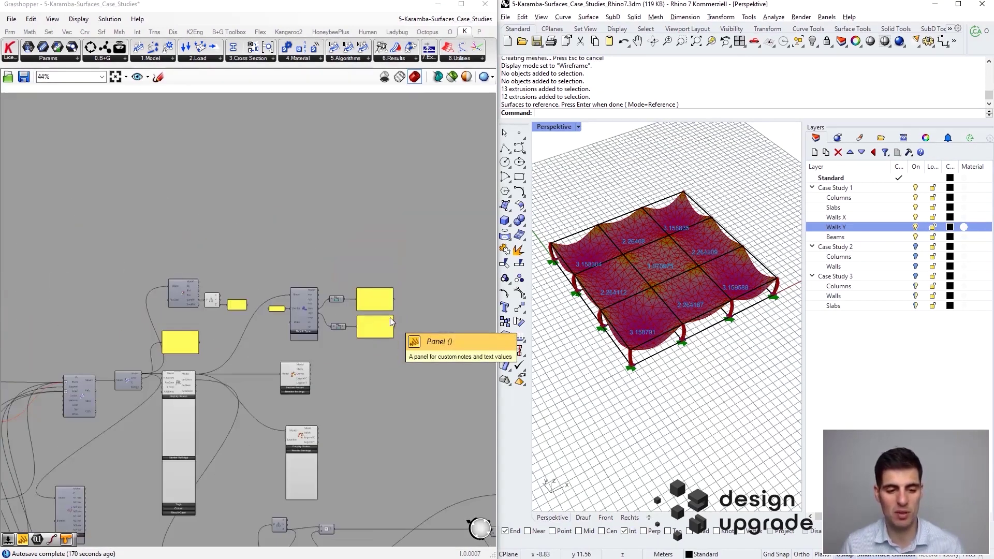
Zoom in on the Unterzüge.Crv, Platten.Srf and Wände.Srf input parameters.
scroll(430, 412, "up", 3)
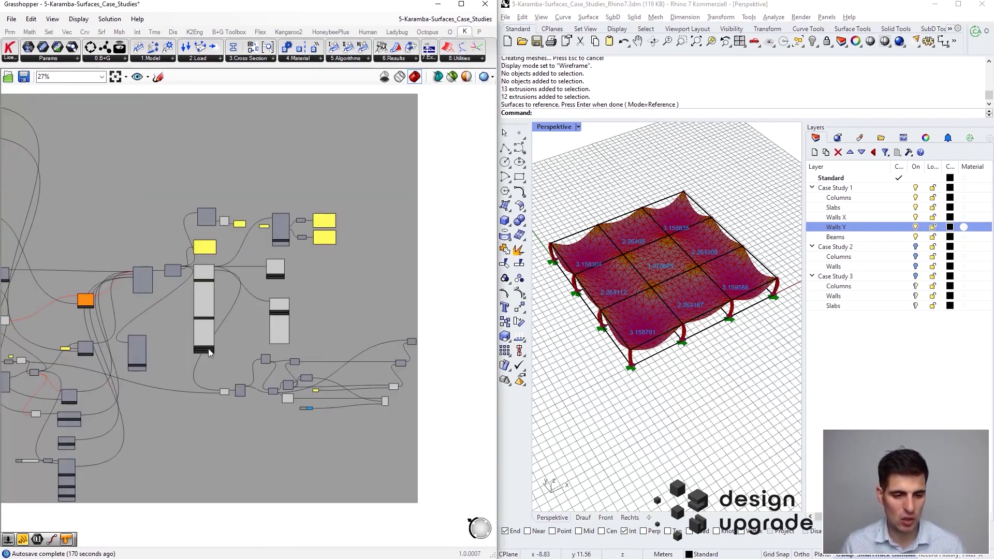
right_click_drag(641, 309, 651, 290)
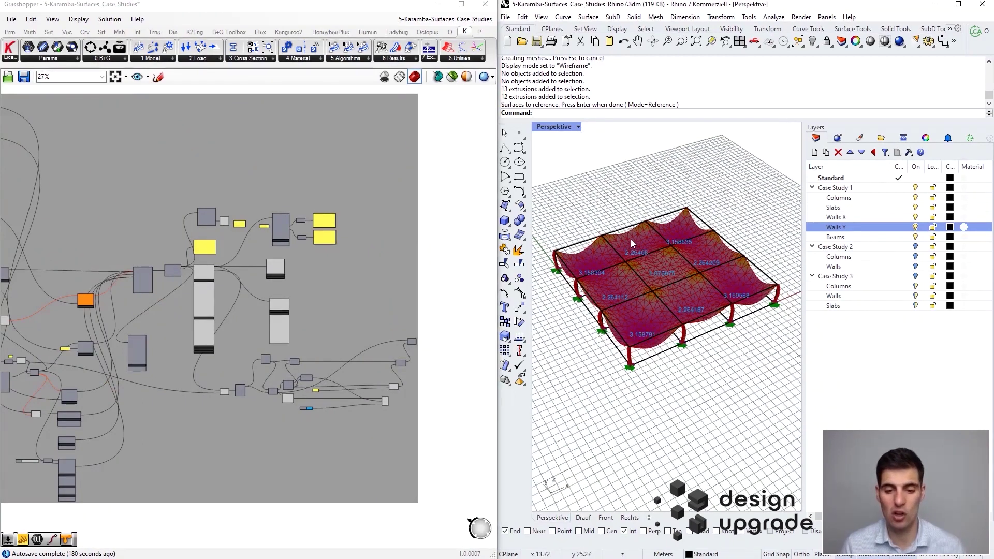
scroll(389, 275, "down", 4)
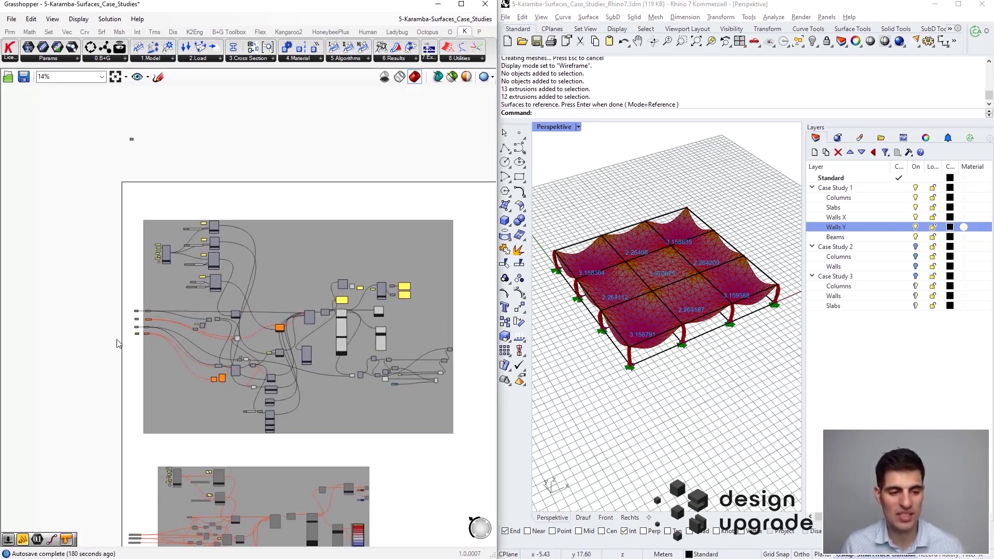
scroll(124, 344, "up", 4)
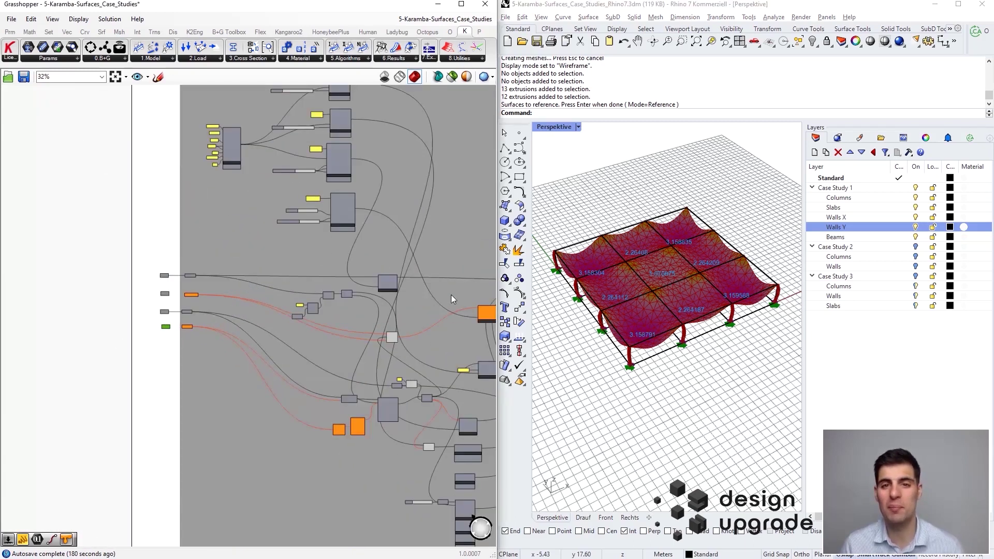
scroll(117, 352, "up", 8)
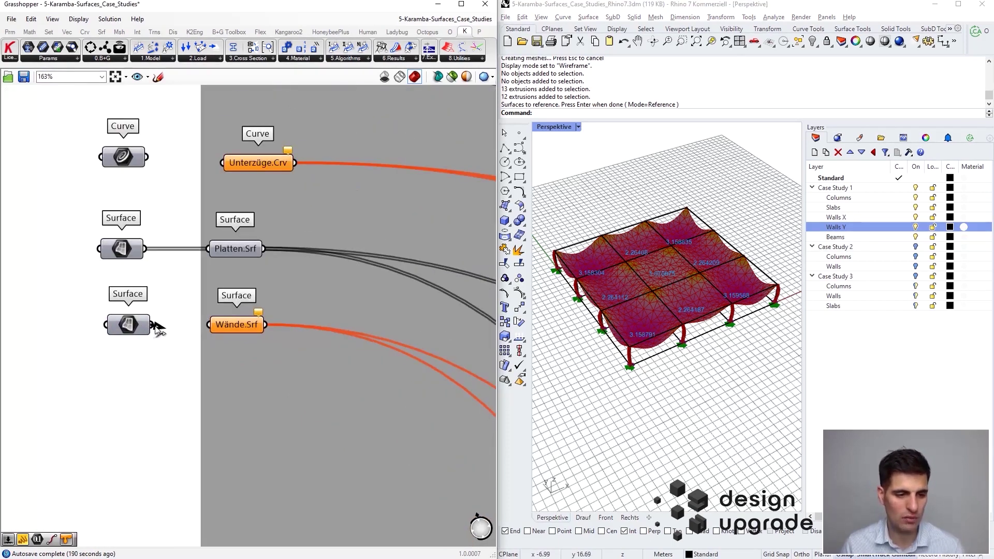
Wire the Surface parameter into Wände.Srf and disconnect the column curves from StützenCrv.
left_click_drag(203, 322, 204, 325)
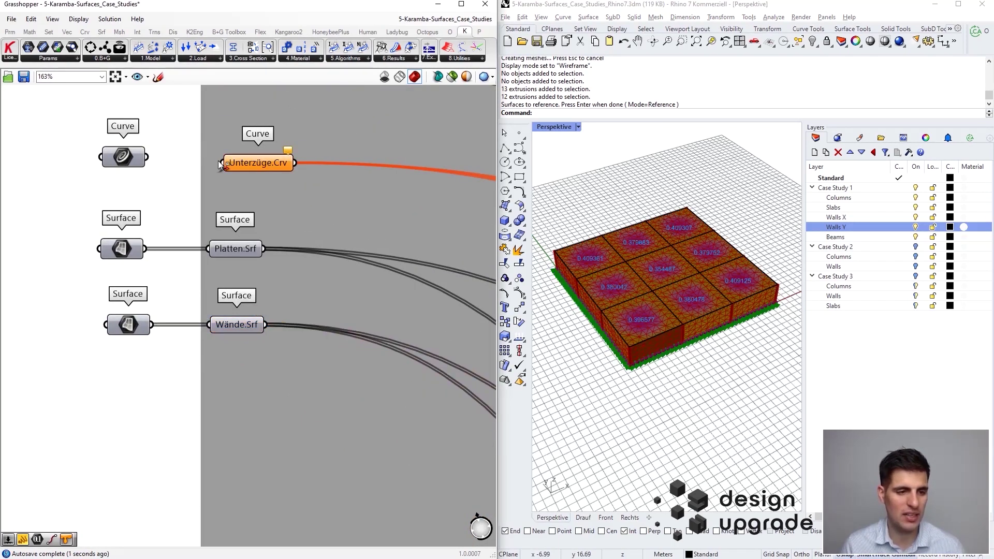
right_click_drag(205, 150, 208, 258)
left_click_drag(229, 170, 150, 175)
right_click_drag(181, 320, 182, 278)
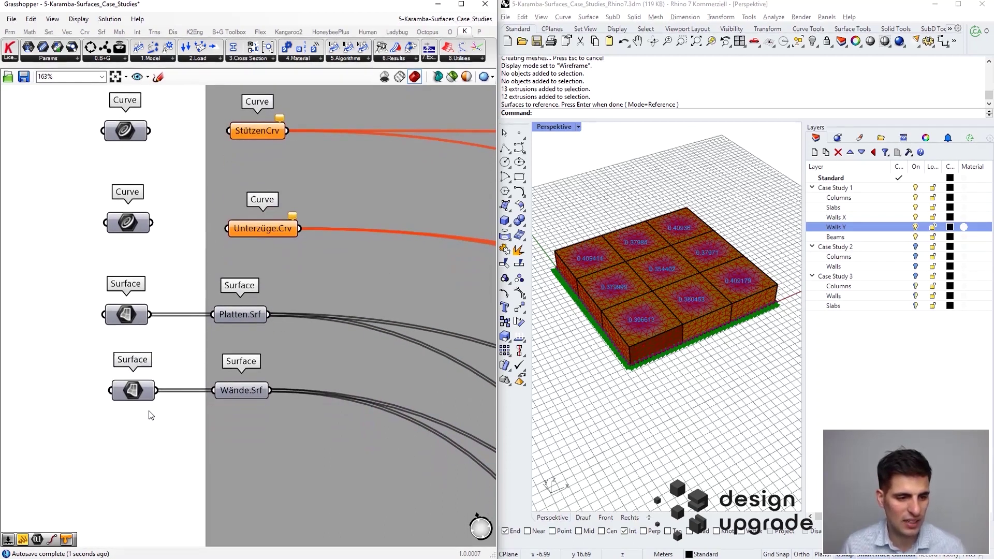
Clear the stored wall surfaces and reference every object on the Walls X layer instead.
right_click(125, 391)
left_click(175, 520)
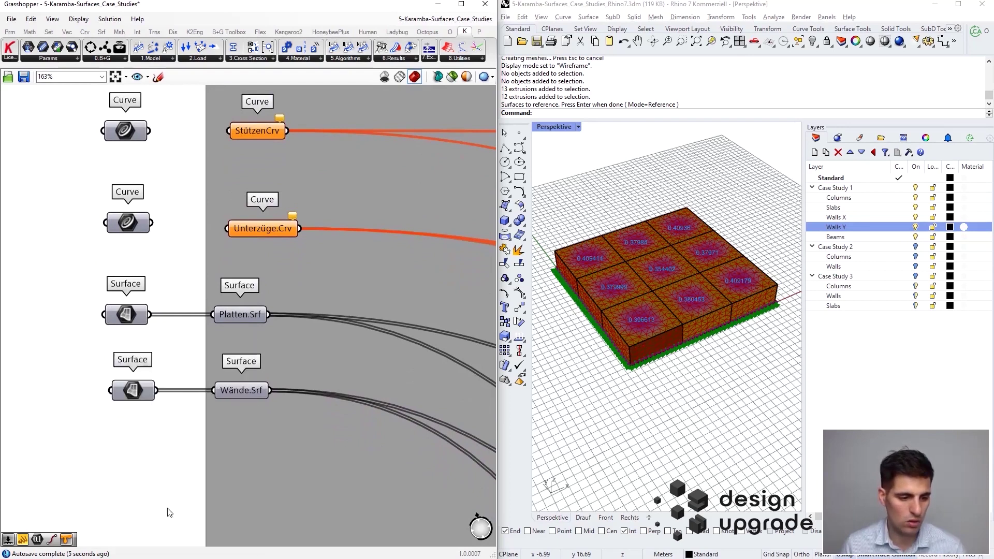
right_click(123, 393)
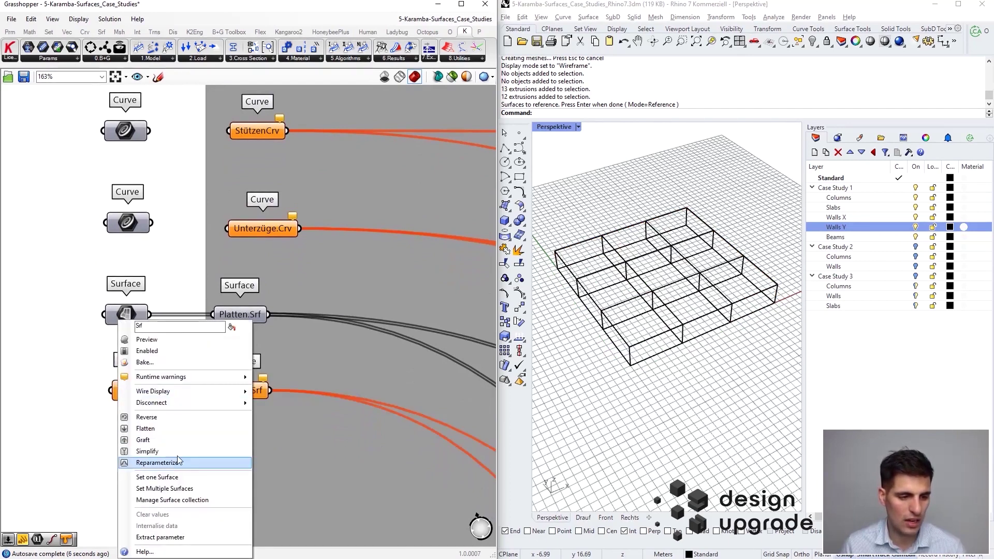
left_click(196, 491)
left_click(864, 218)
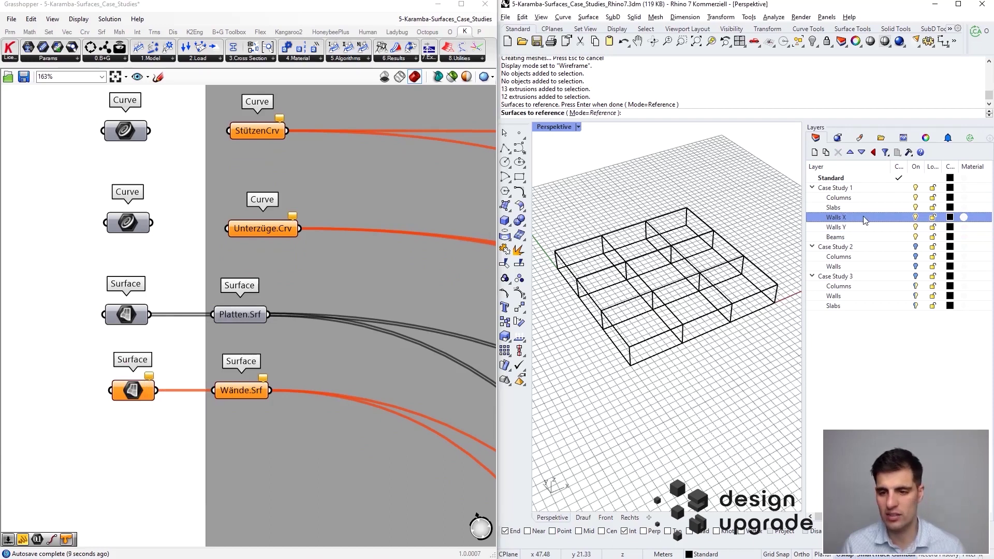
right_click(873, 222)
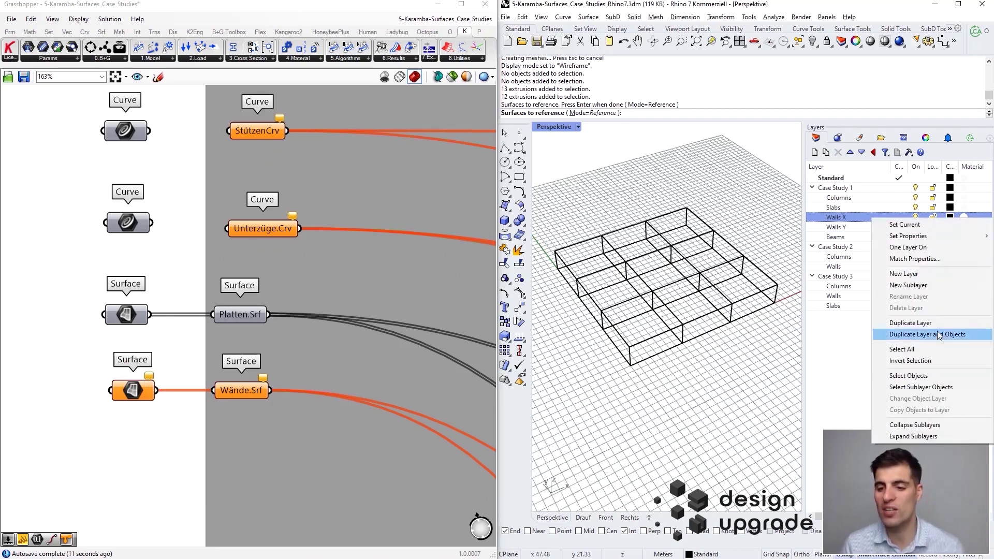
left_click(927, 381)
key("Return")
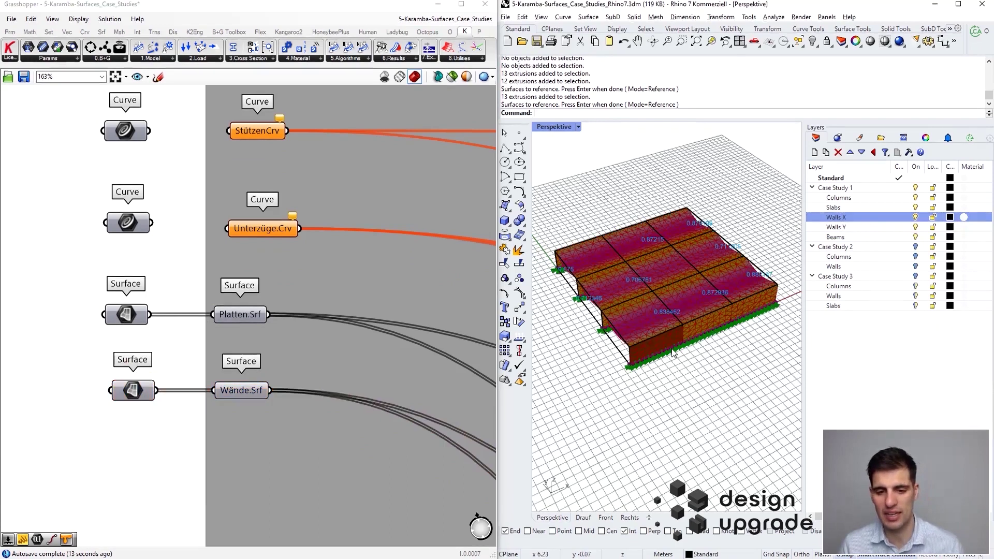
left_click(629, 309)
Orbit the slab on Walls X and read its moment Bounds of about -65.04 to 43.54.
right_click_drag(770, 260, 650, 293)
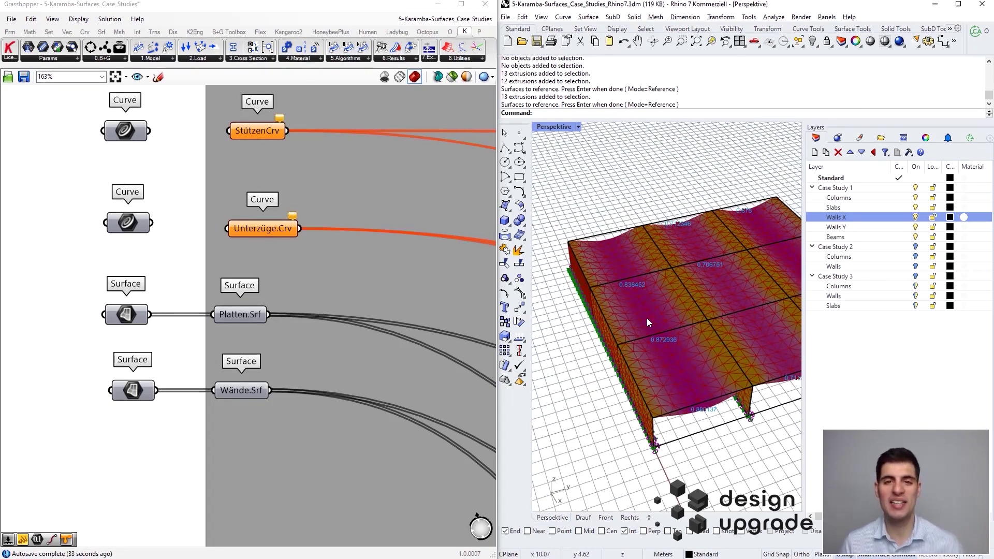
mouse_move(682, 369)
right_mouse_down()
mouse_move(650, 362)
mouse_move(679, 370)
right_mouse_up()
scroll(645, 361, "down", 4)
scroll(430, 296, "down", 12)
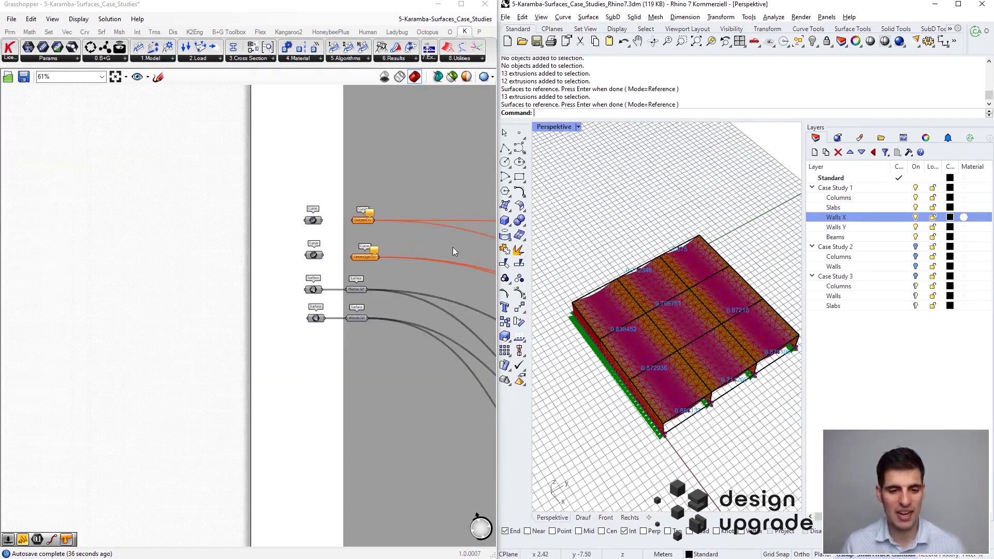
scroll(370, 216, "up", 11)
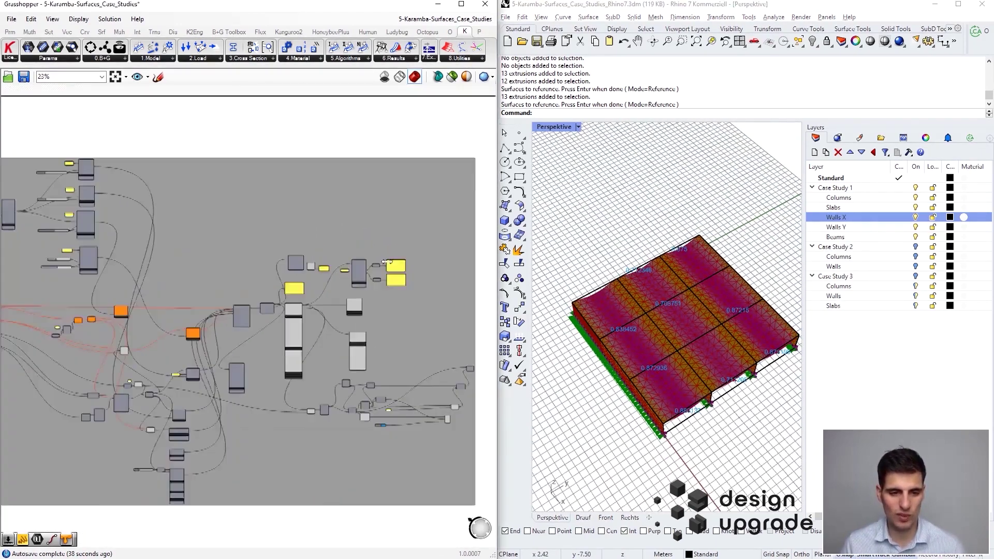
right_click_drag(346, 310, 333, 279)
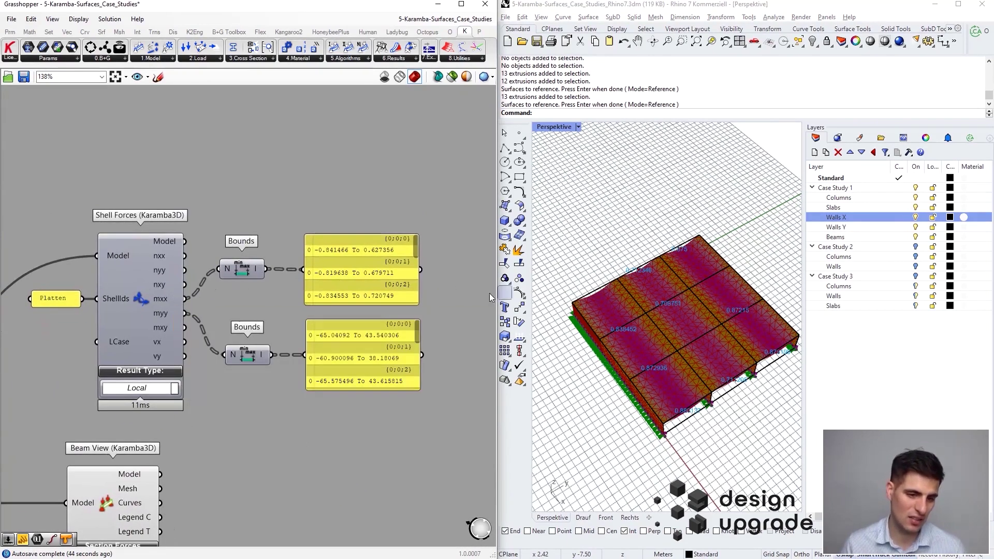
right_click_drag(585, 393, 598, 449)
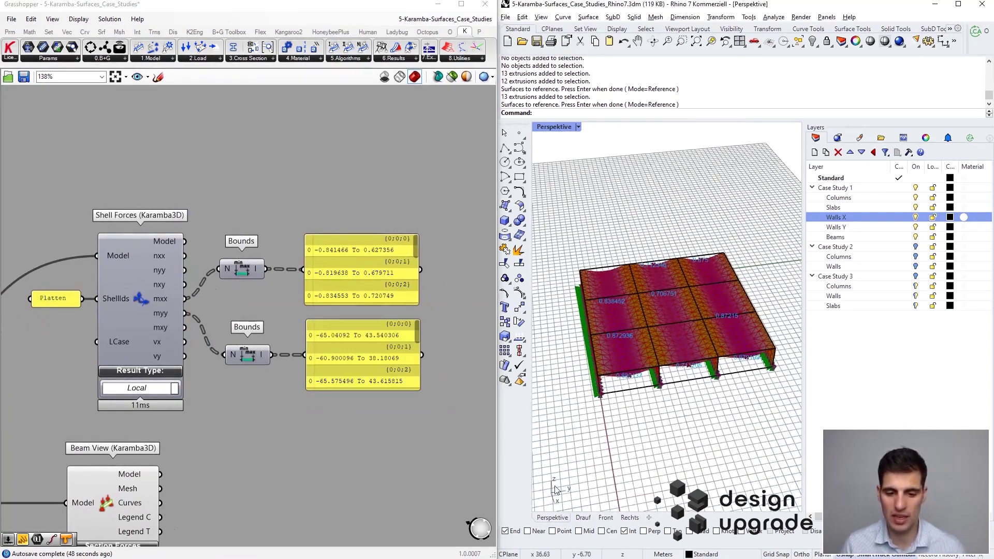
right_click_drag(618, 334, 620, 363)
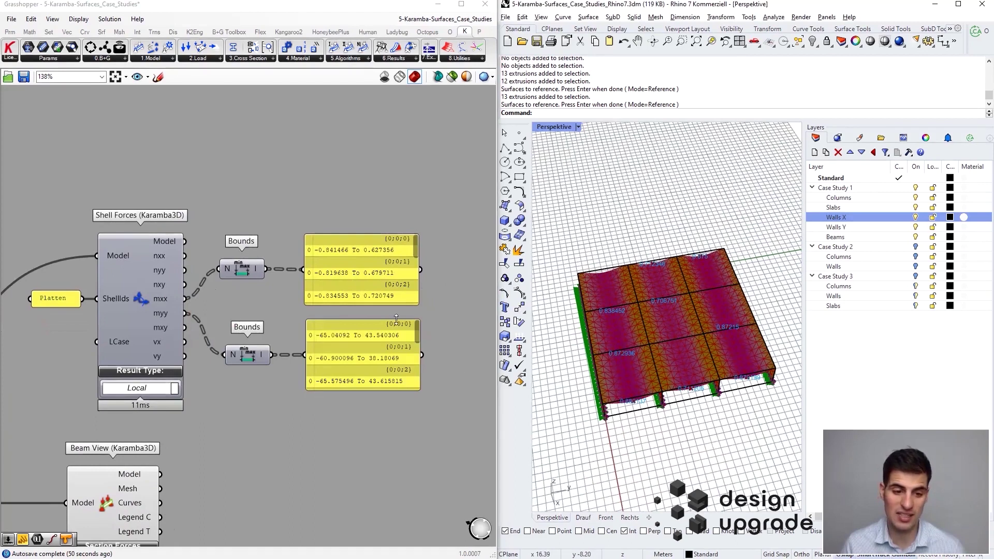
scroll(397, 317, "down", 6)
right_click_drag(388, 426, 380, 417)
scroll(381, 417, "up", 5)
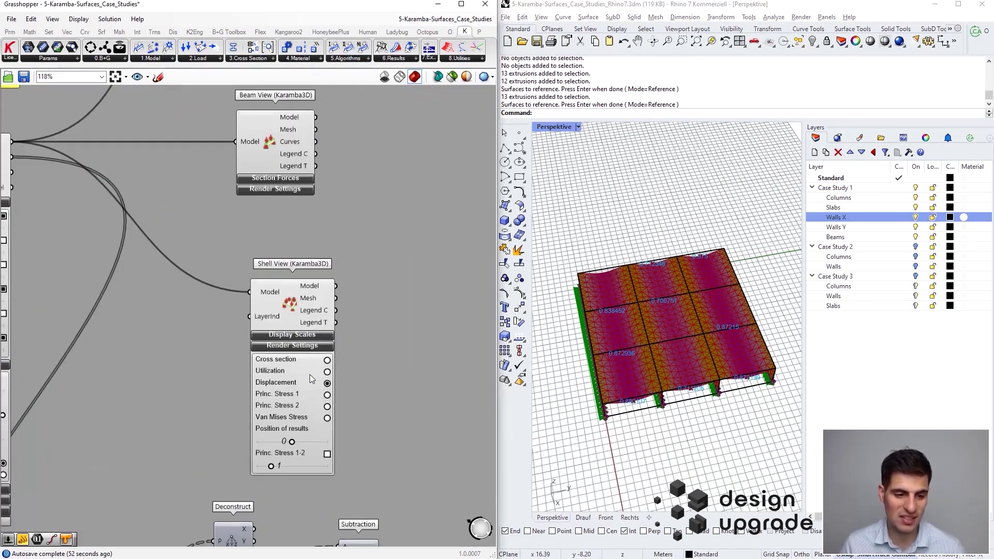
Show the shell's local layer axes under Display Scales, then hide them and collapse Render Settings.
left_click(310, 328)
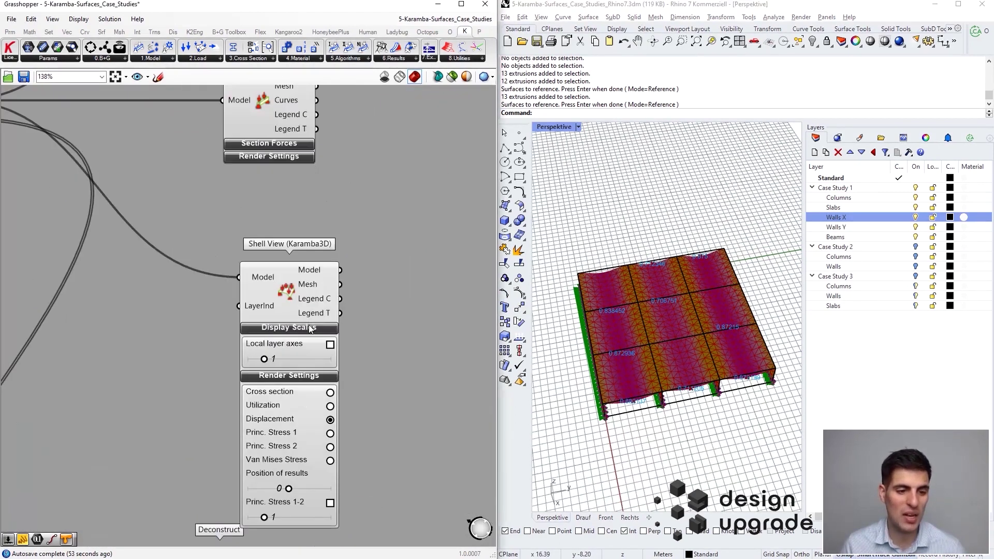
left_click(331, 345)
scroll(663, 370, "up", 10)
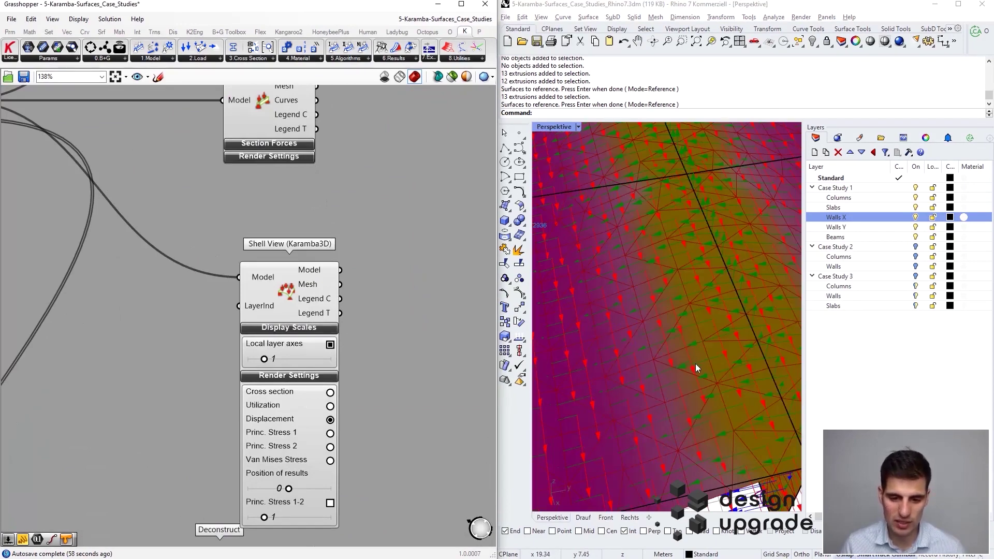
scroll(695, 363, "down", 10)
scroll(700, 362, "up", 5)
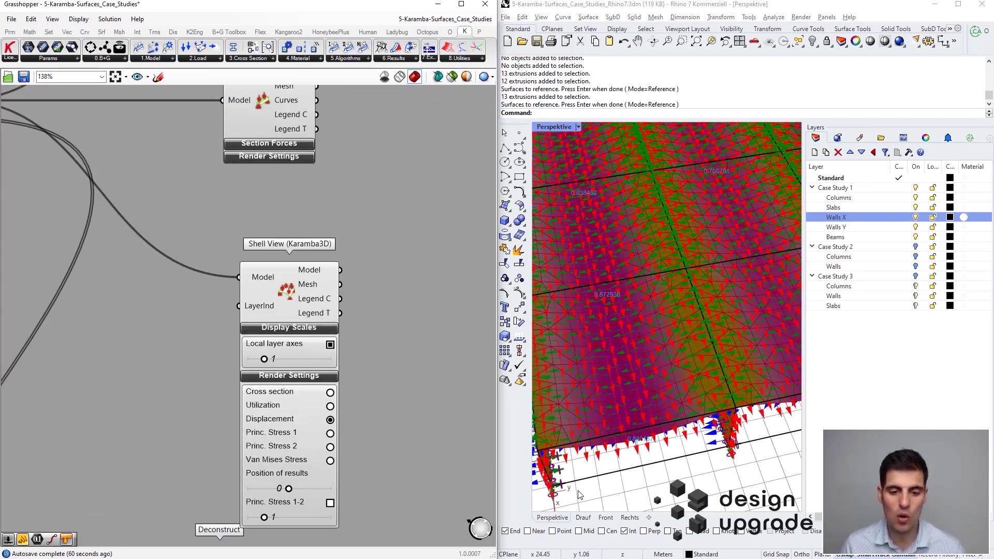
right_click_drag(586, 480, 606, 455)
left_click(330, 345)
left_click(331, 377)
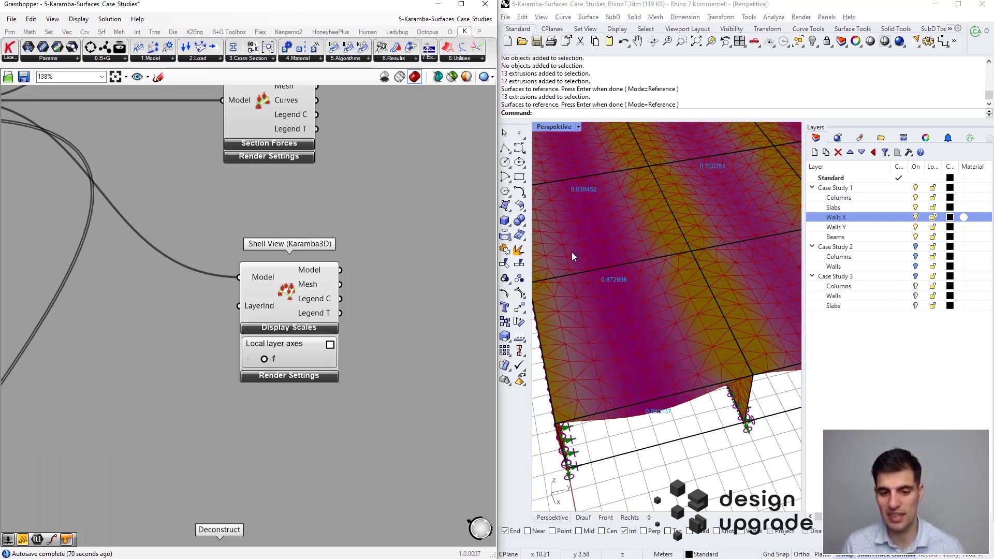
scroll(626, 339, "down", 5)
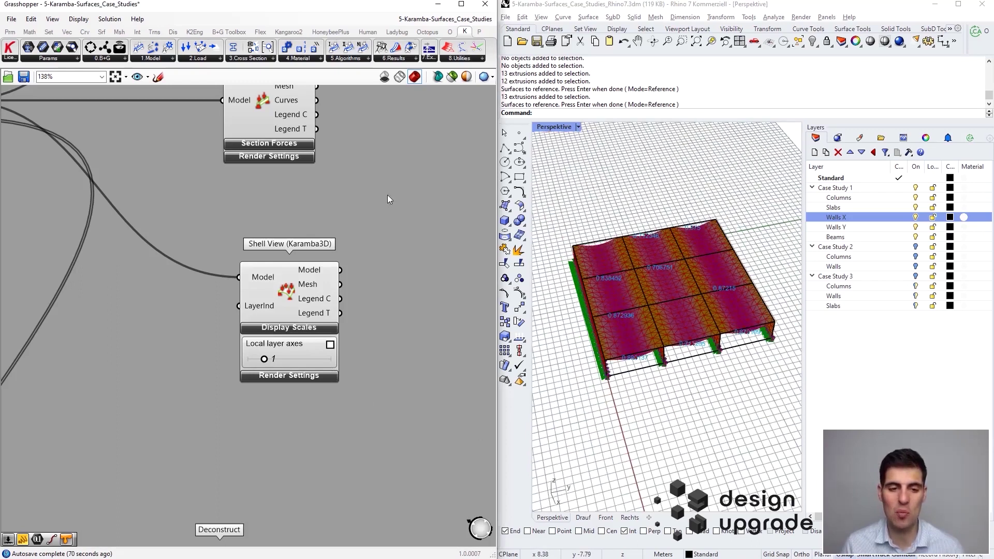
right_click_drag(389, 201, 412, 368)
scroll(412, 369, "down", 3)
scroll(479, 197, "up", 3)
right_click_drag(479, 197, 362, 215)
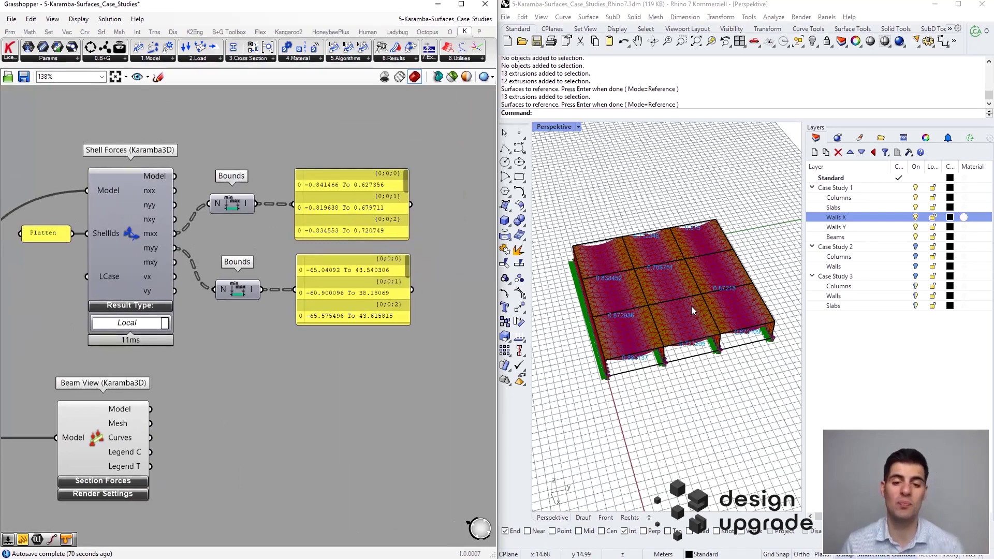
scroll(692, 311, "up", 2)
right_click_drag(693, 310, 693, 286)
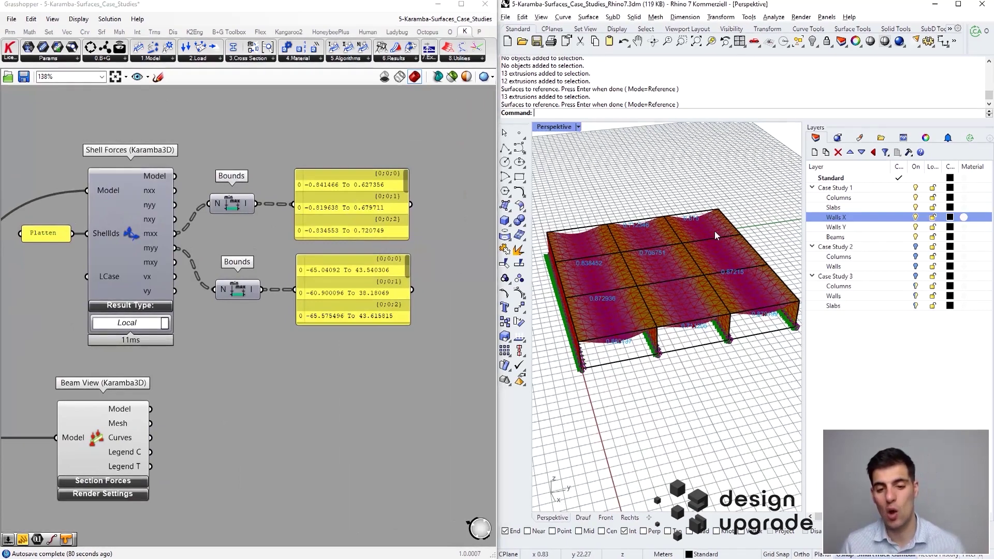
right_click_drag(605, 337, 607, 313)
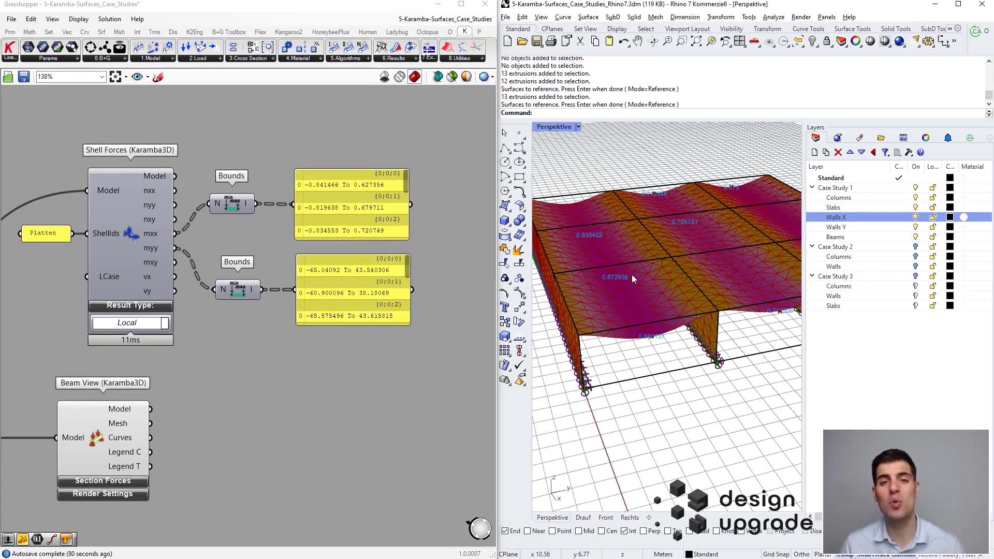
right_click_drag(608, 309, 598, 378)
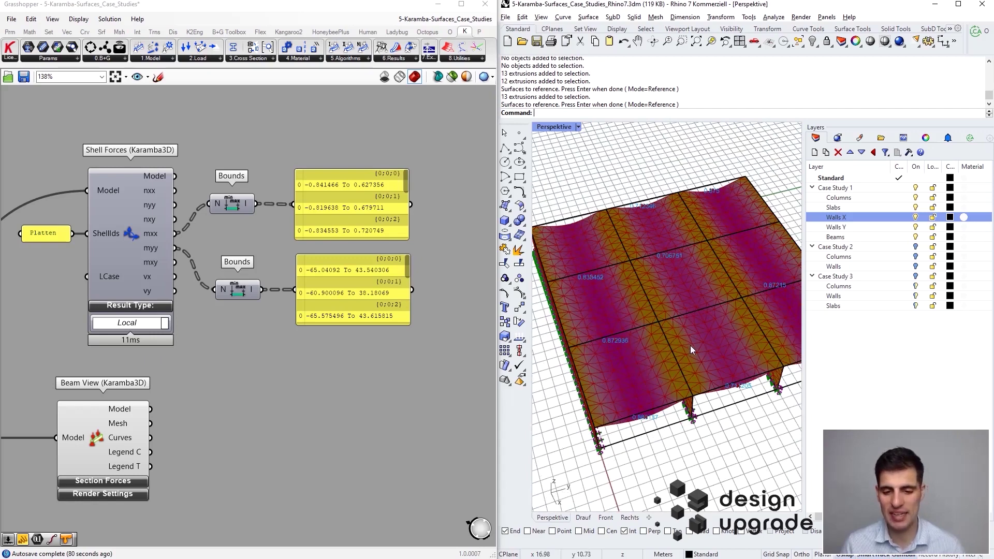
right_click_drag(738, 334, 689, 336, "shift")
scroll(668, 371, "down", 4)
scroll(683, 234, "down", 4)
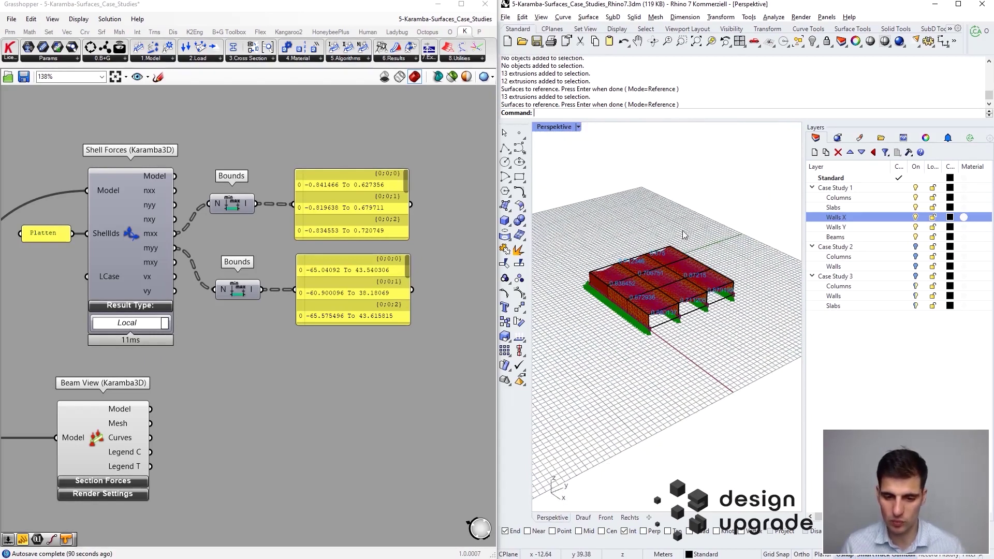
scroll(407, 295, "down", 5)
right_click_drag(292, 327, 471, 230)
scroll(293, 299, "down", 3)
Reference all Walls Y and Walls X layer objects as the Wände.Srf wall surfaces.
right_click_drag(217, 340, 400, 286)
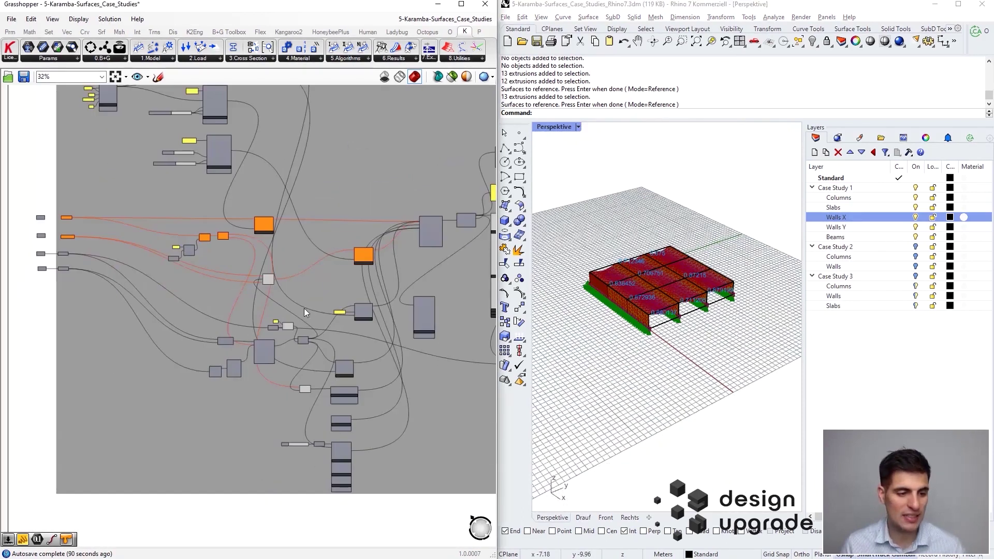
right_click_drag(47, 272, 189, 306)
scroll(187, 307, "up", 7)
right_click(173, 289)
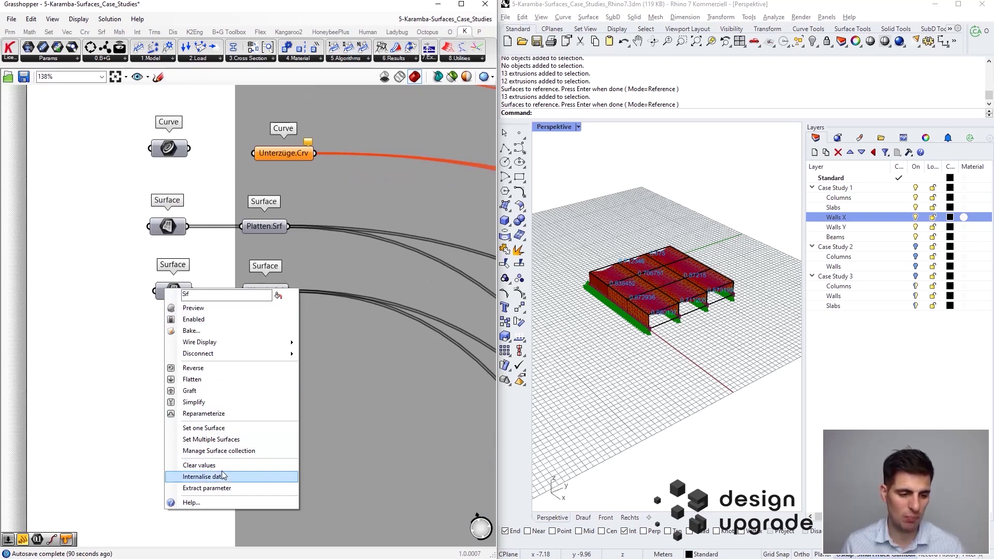
left_click(239, 439)
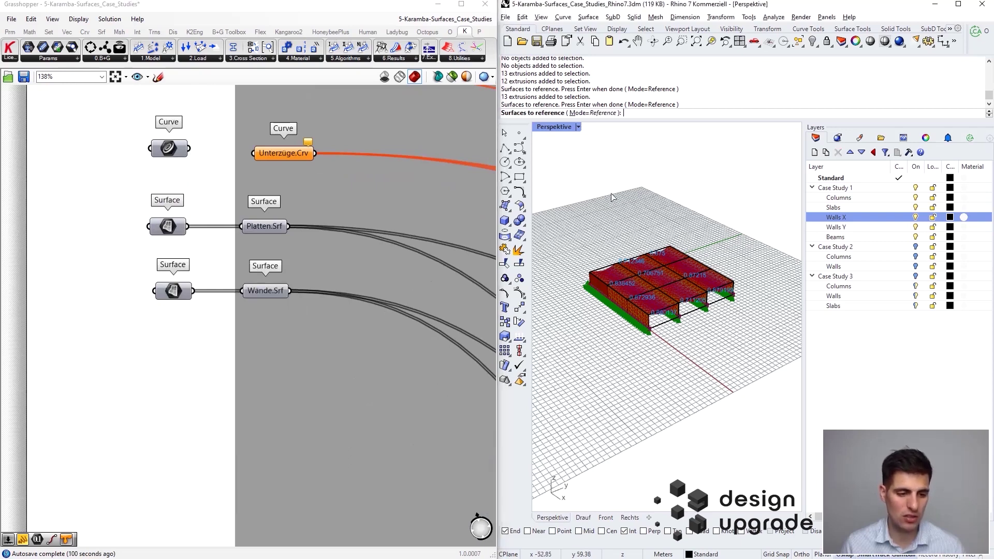
right_click(855, 227)
left_click(909, 392)
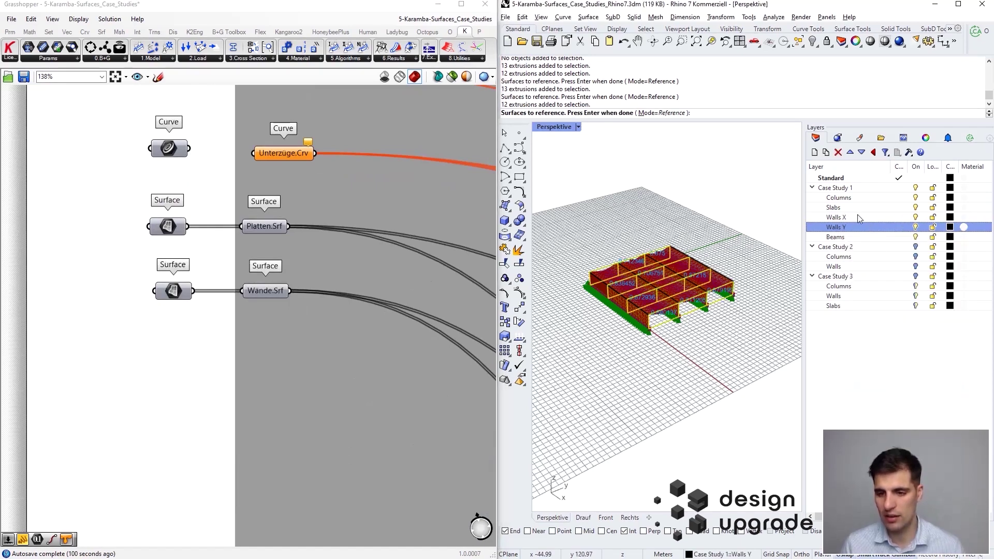
right_click(854, 218)
left_click(899, 379)
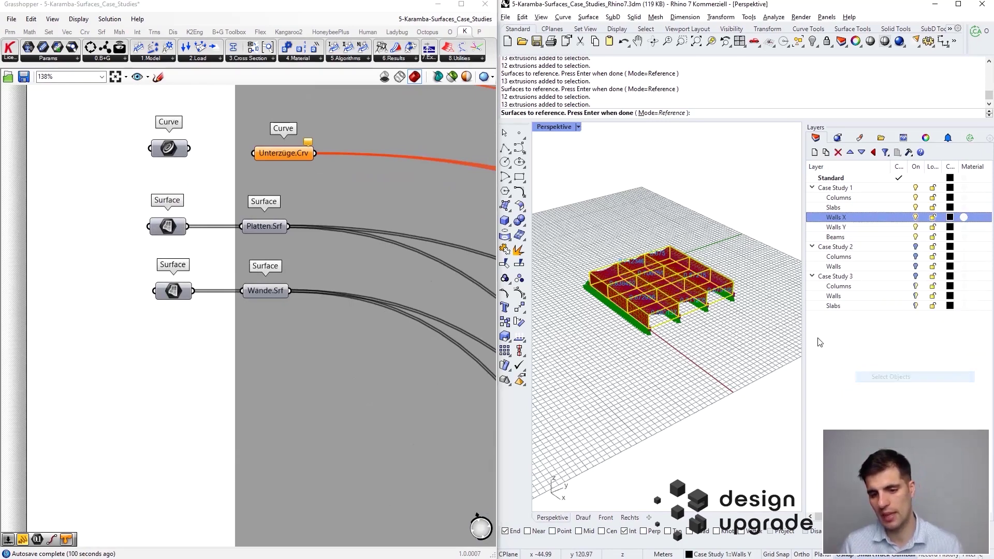
right_click(777, 315)
right_click_drag(719, 263, 699, 276)
scroll(673, 301, "up", 10)
scroll(670, 307, "down", 2)
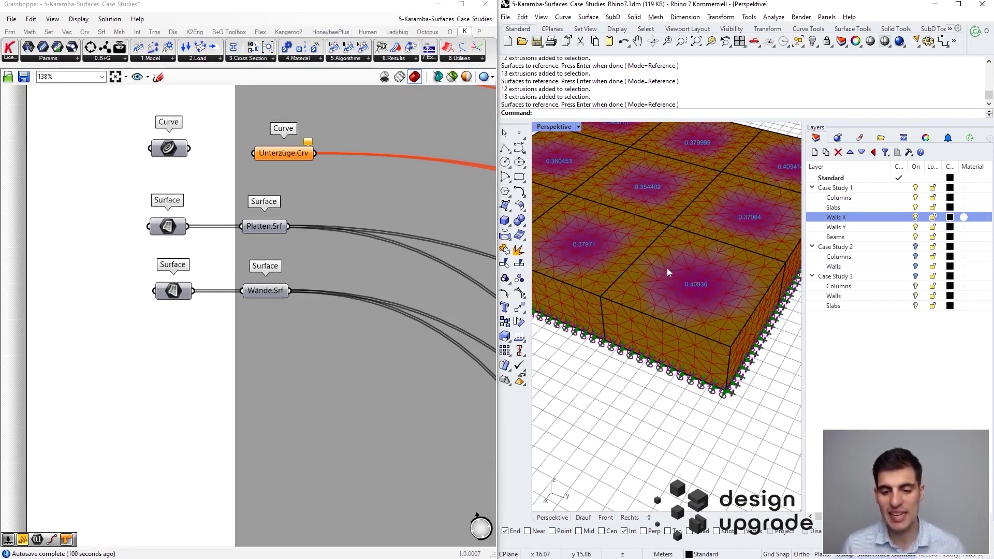
right_click_drag(688, 265, 757, 218)
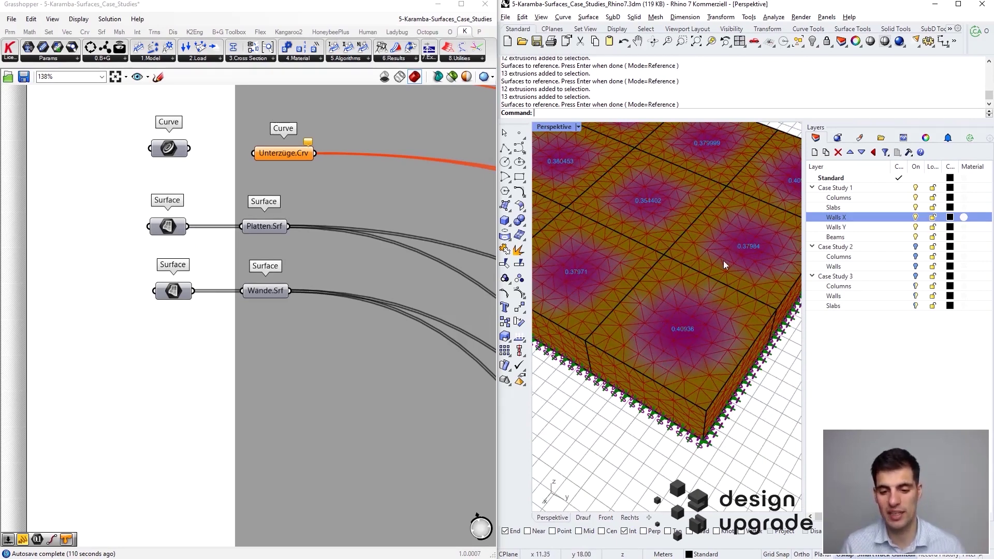
scroll(734, 263, "down", 4)
scroll(367, 207, "down", 6)
scroll(398, 216, "up", 3)
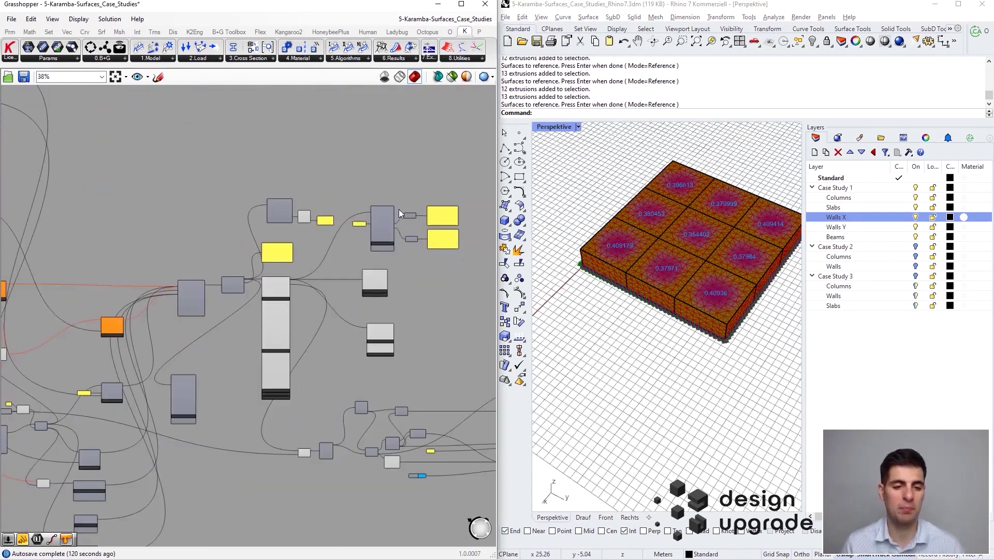
scroll(397, 217, "up", 4)
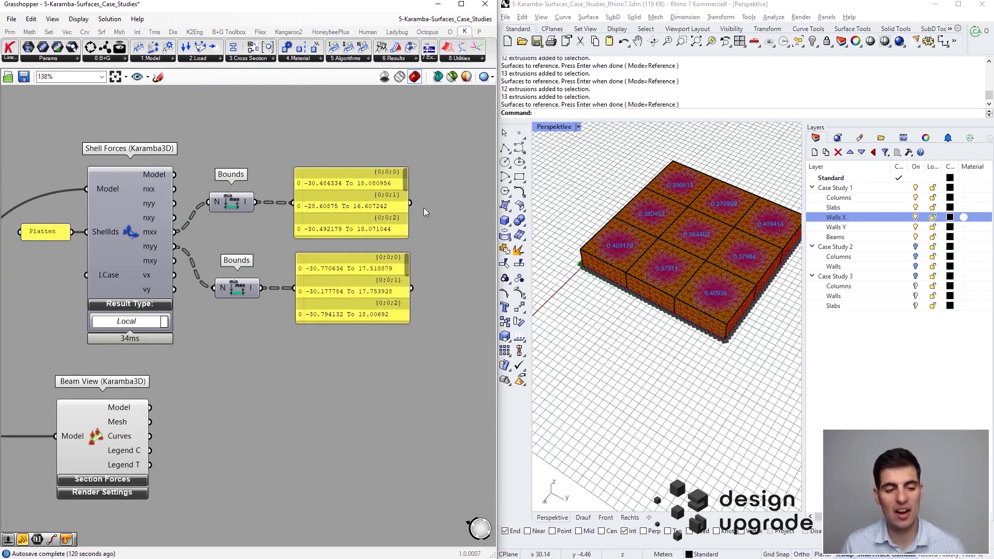
scroll(713, 275, "up", 5)
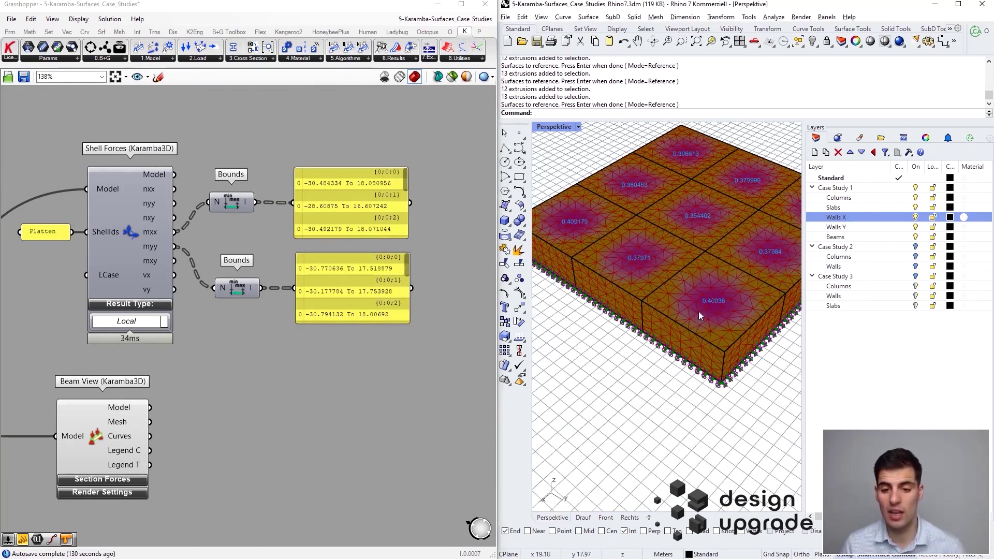
scroll(703, 352, "down", 5)
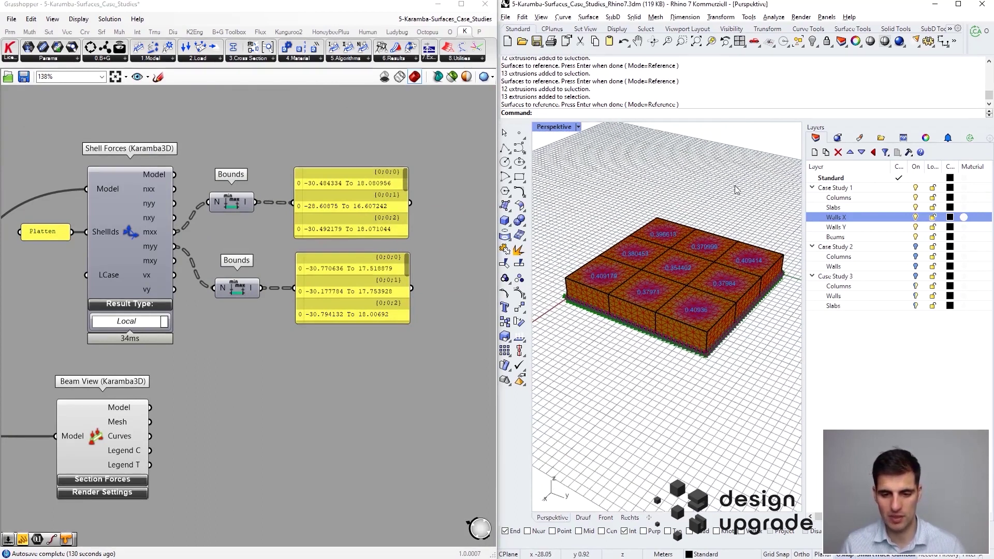
right_click_drag(710, 164, 614, 236)
scroll(268, 232, "down", 10)
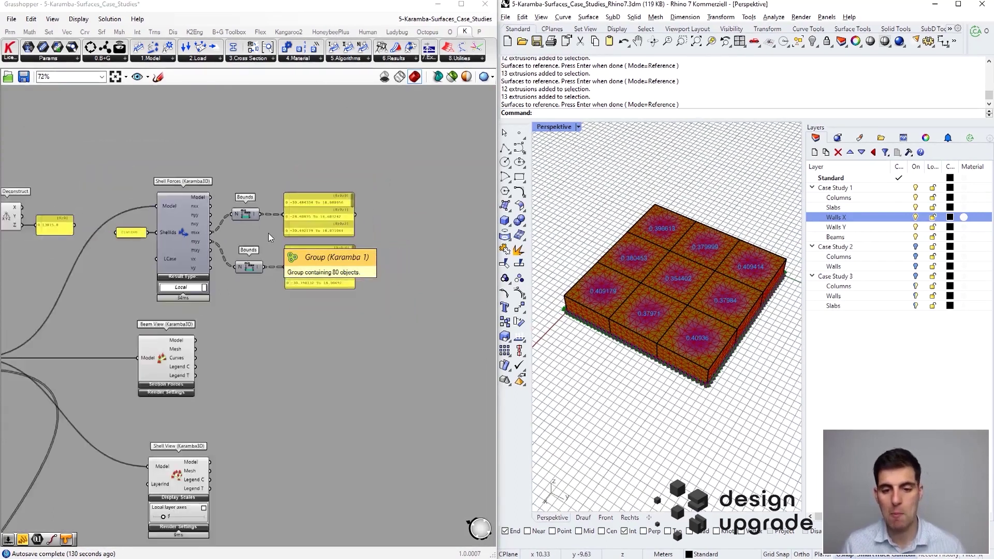
scroll(176, 268, "up", 8)
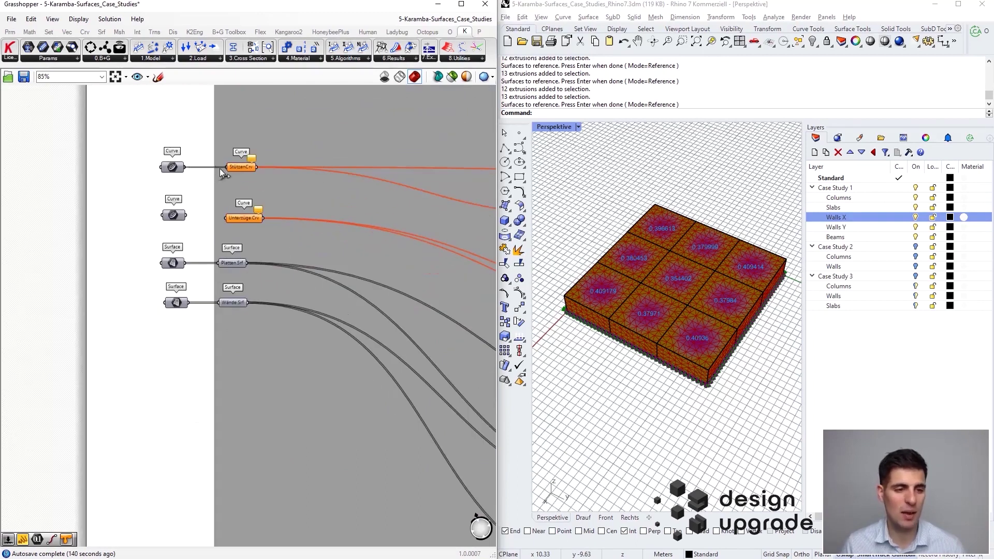
Detach the wall surfaces from Wände.Srf and view the column-supported slab sagging about 3.158.
scroll(196, 326, "up", 1)
left_click_drag(222, 298, 190, 299)
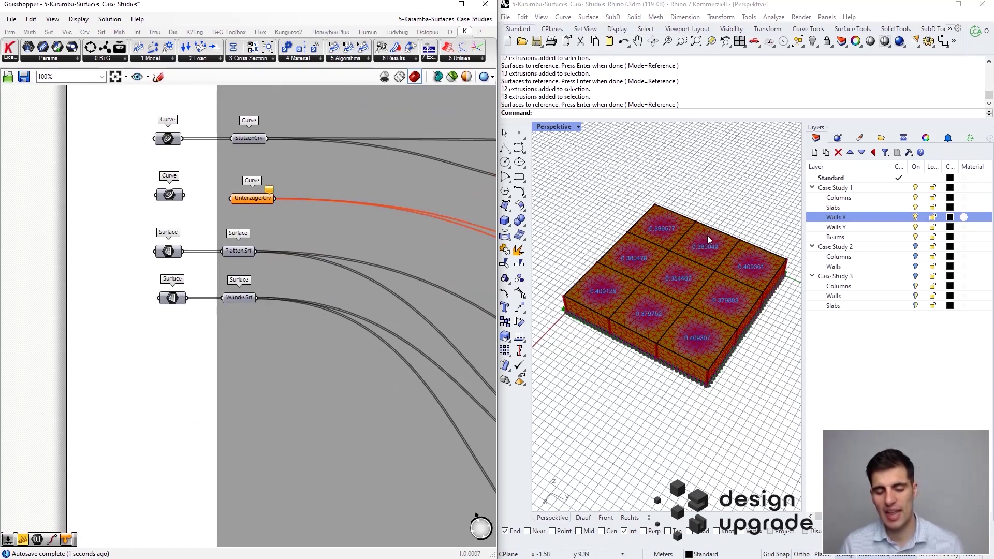
left_click_drag(224, 302, 187, 303)
scroll(698, 296, "up", 4)
right_click_drag(698, 296, 688, 246)
scroll(688, 265, "down", 4)
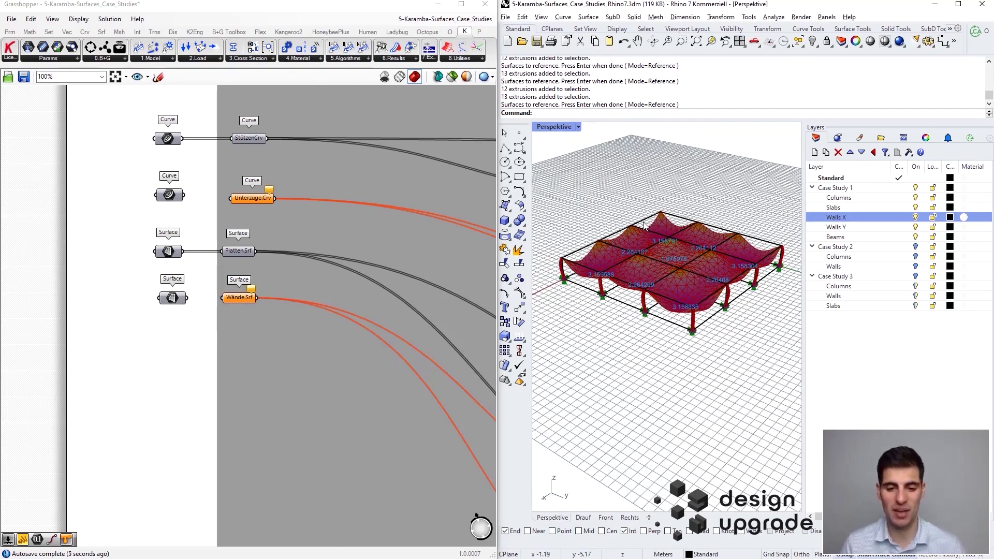
right_click_drag(642, 144, 675, 269)
scroll(675, 268, "up", 4)
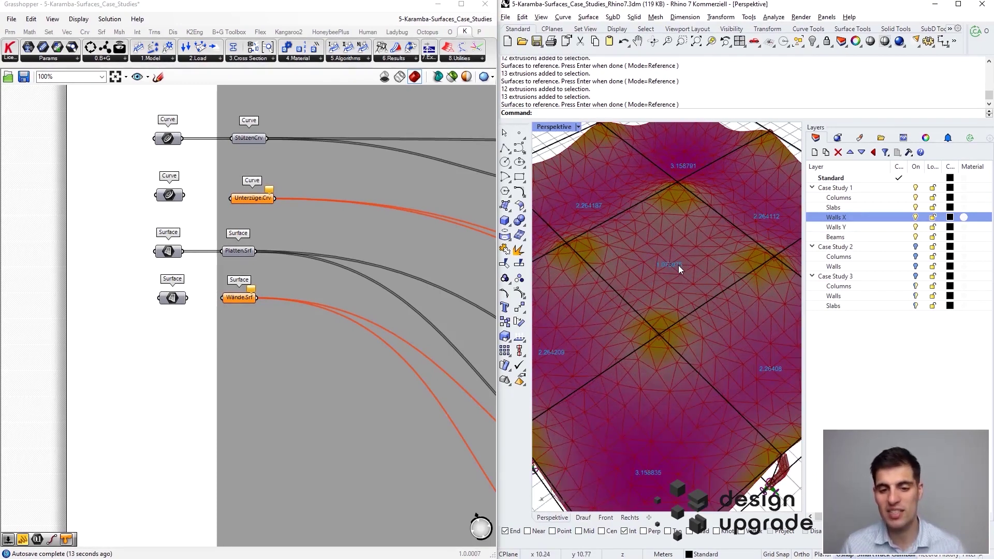
scroll(681, 454, "down", 4)
right_click_drag(672, 464, 628, 342)
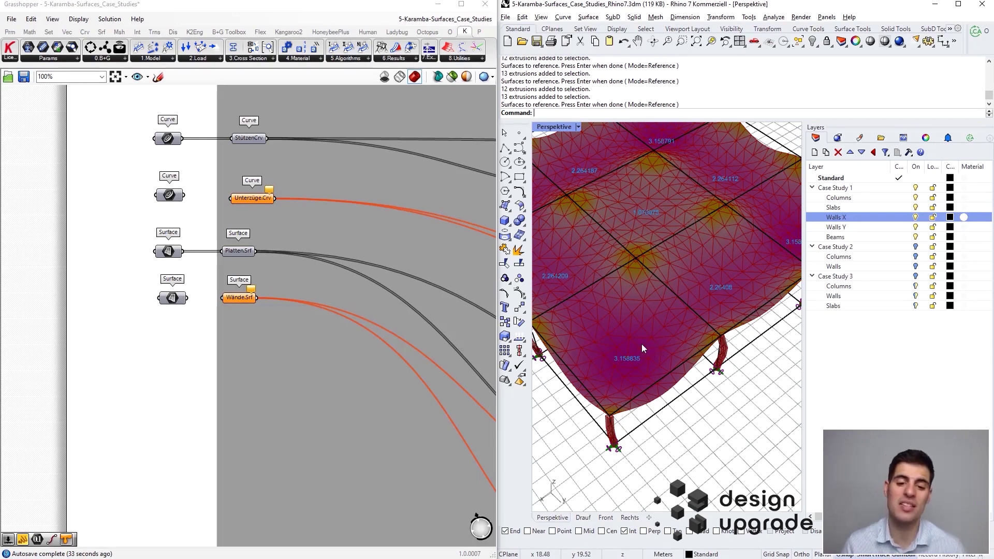
scroll(642, 343, "down", 5)
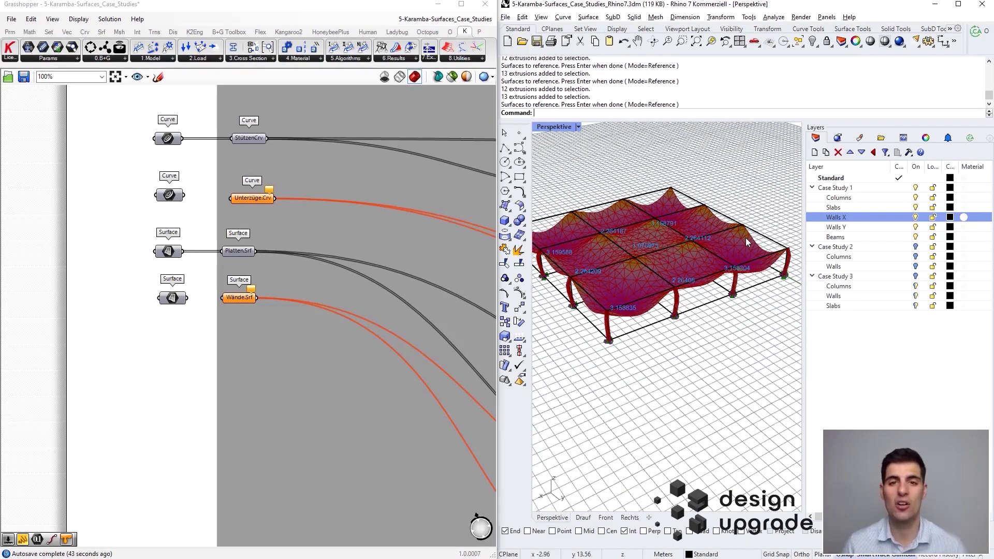
right_click_drag(680, 253, 692, 288)
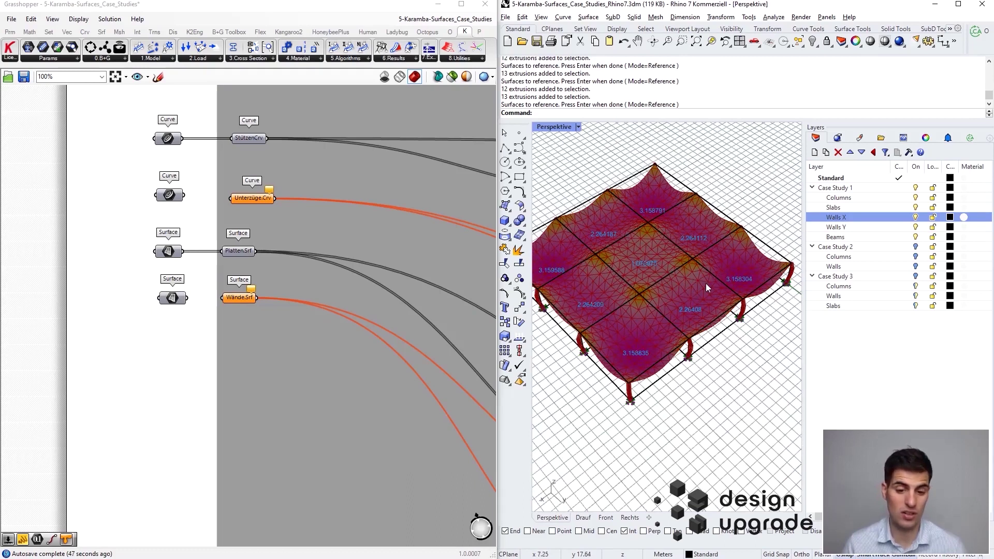
right_click_drag(674, 360, 660, 343)
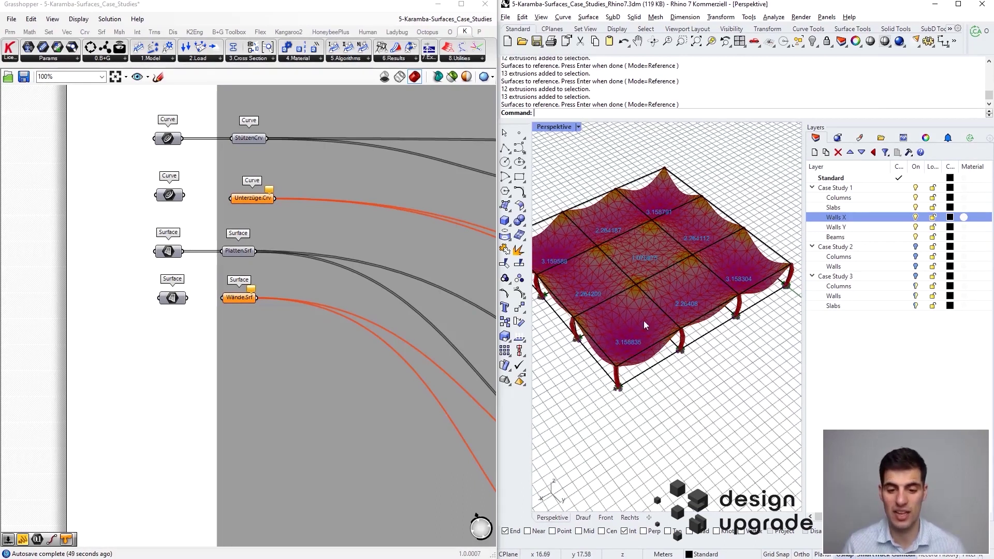
scroll(634, 326, "up", 2)
right_click_drag(673, 392, 660, 348)
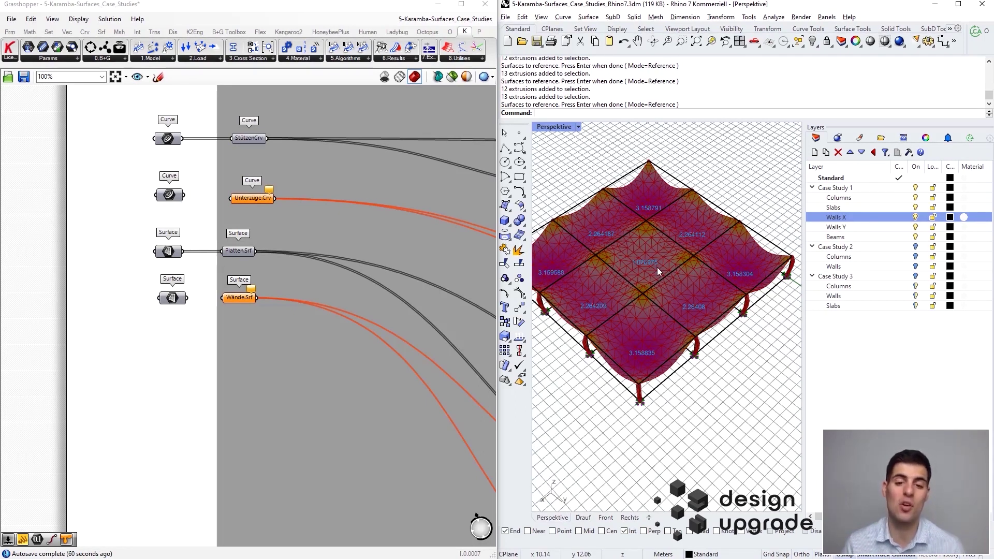
right_click_drag(686, 313, 651, 314)
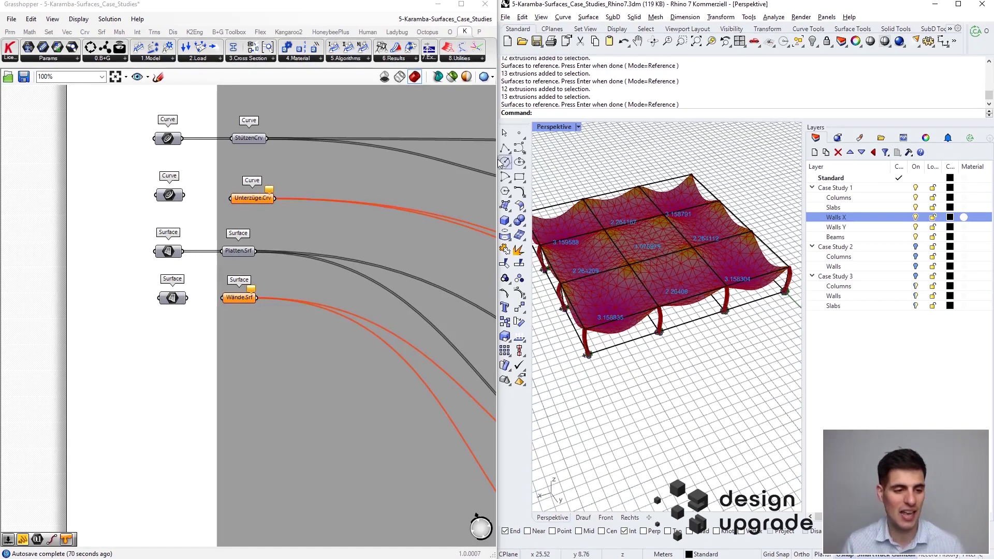
right_click_drag(636, 193, 598, 276)
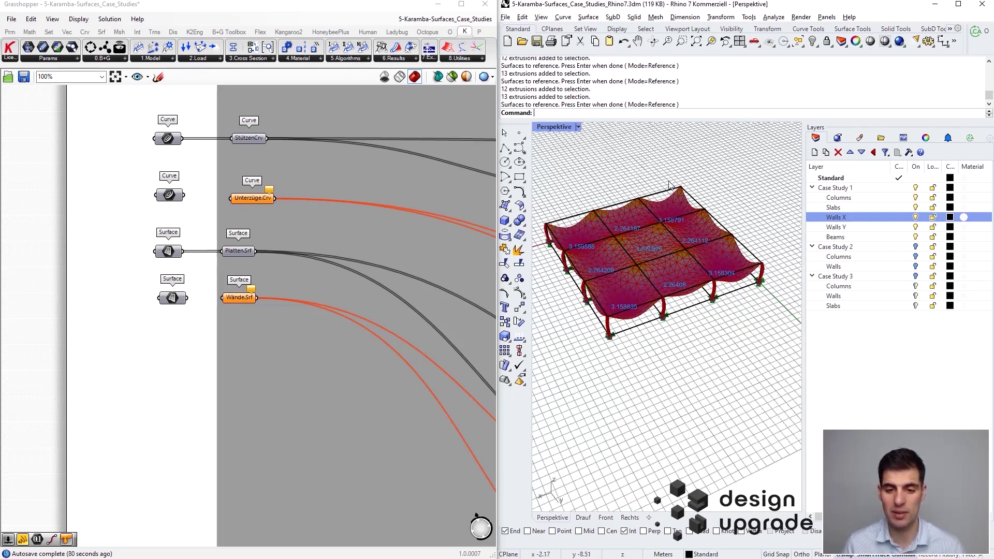
scroll(590, 314, "up", 4)
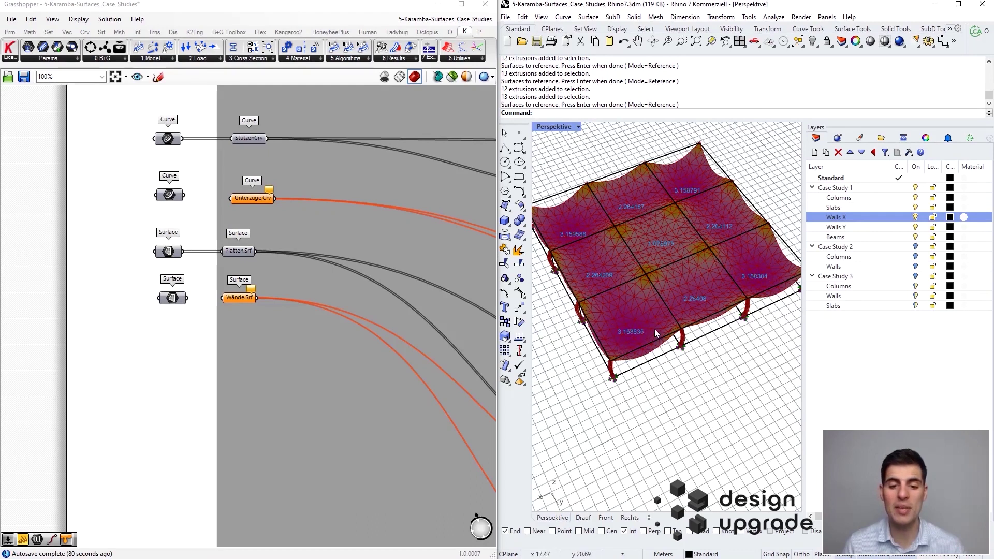
Briefly preview the beam Curve parameter, then wire it into Unterzüge.Crv.
scroll(196, 189, "up", 2)
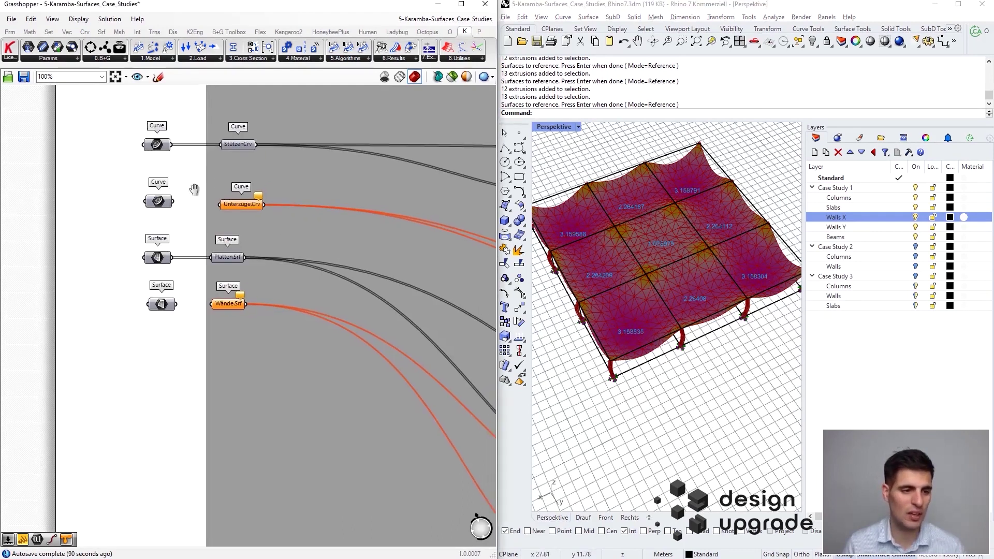
scroll(193, 199, "up", 1)
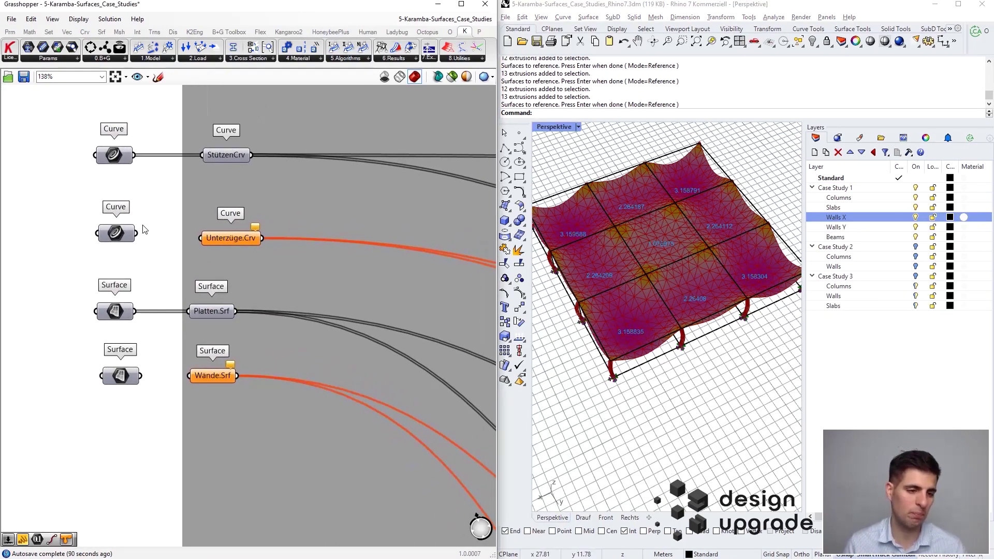
left_click(109, 239)
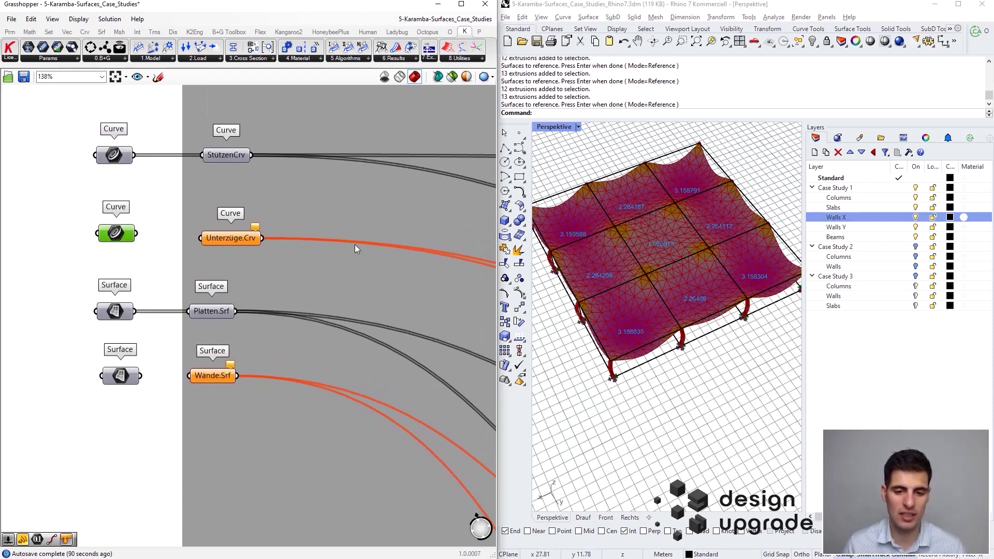
right_click(150, 222)
left_click(173, 229)
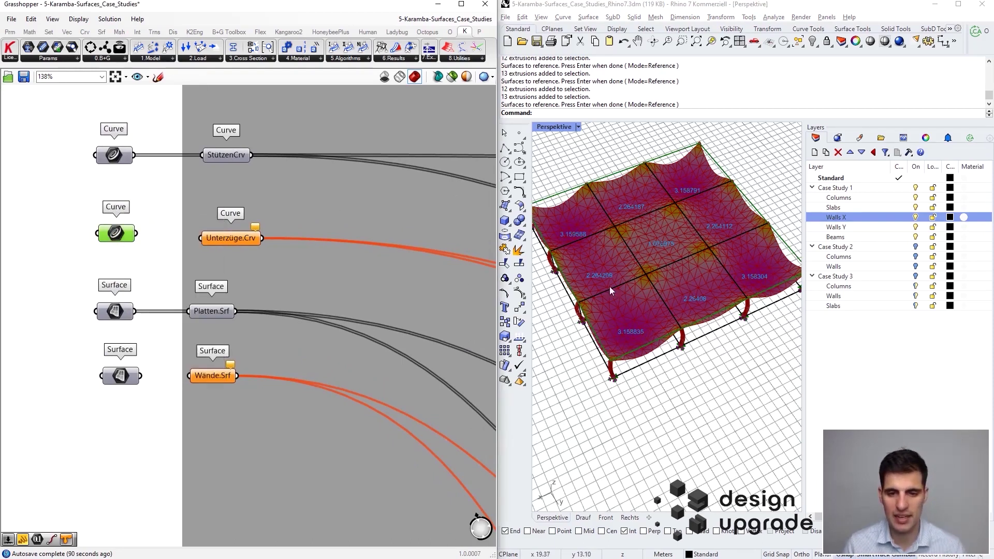
right_click(163, 202)
left_click(176, 216)
left_click_drag(136, 237, 199, 239)
Check the reduced bay displacements of about 1.456 to 1.828, then move to the Cross Section components.
left_click(156, 252)
right_click_drag(565, 326, 578, 300)
scroll(578, 301, "down", 3)
right_click_drag(604, 342, 607, 411)
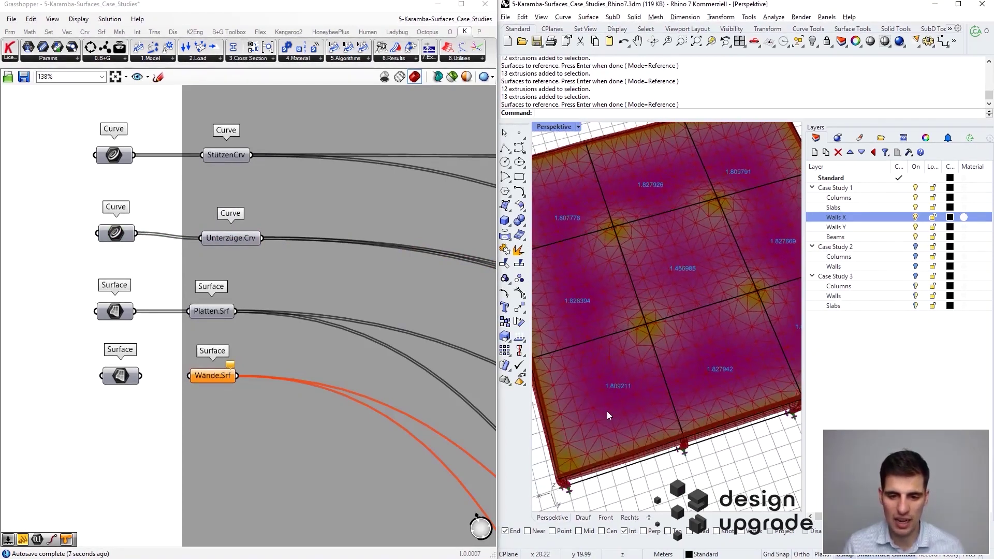
scroll(606, 411, "up", 6)
scroll(636, 371, "down", 6)
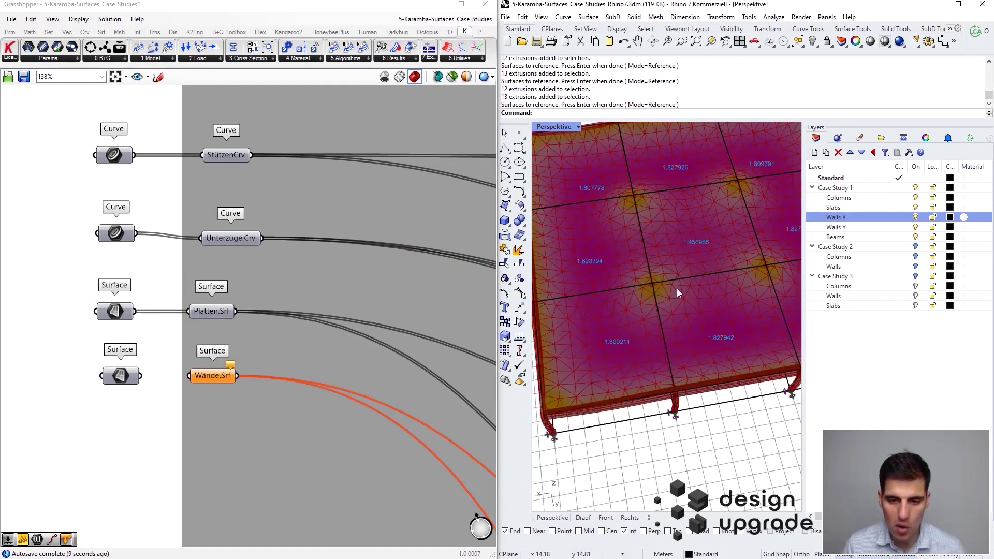
scroll(392, 267, "down", 5)
right_click_drag(422, 214, 294, 275)
right_click_drag(430, 137, 327, 262)
scroll(327, 262, "up", 4)
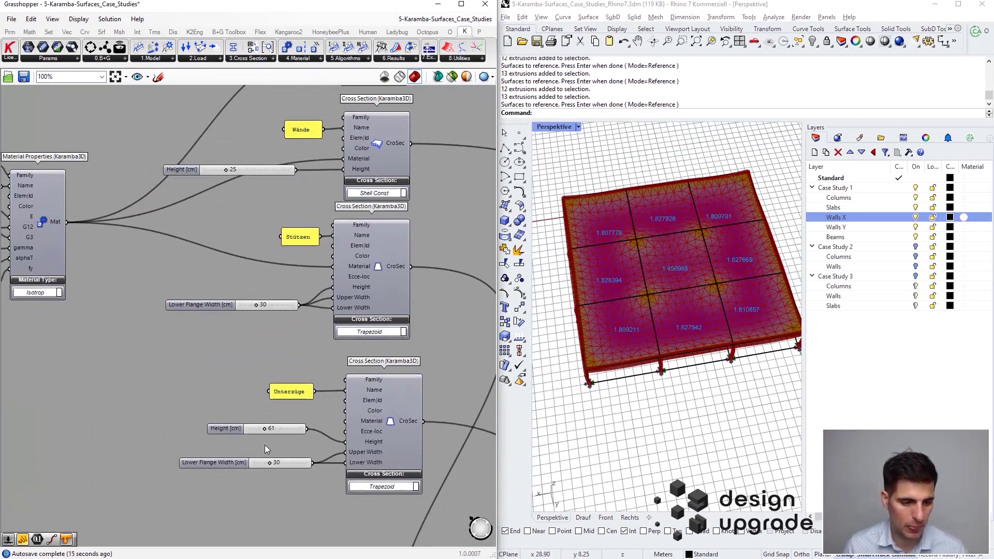
scroll(260, 478, "up", 2)
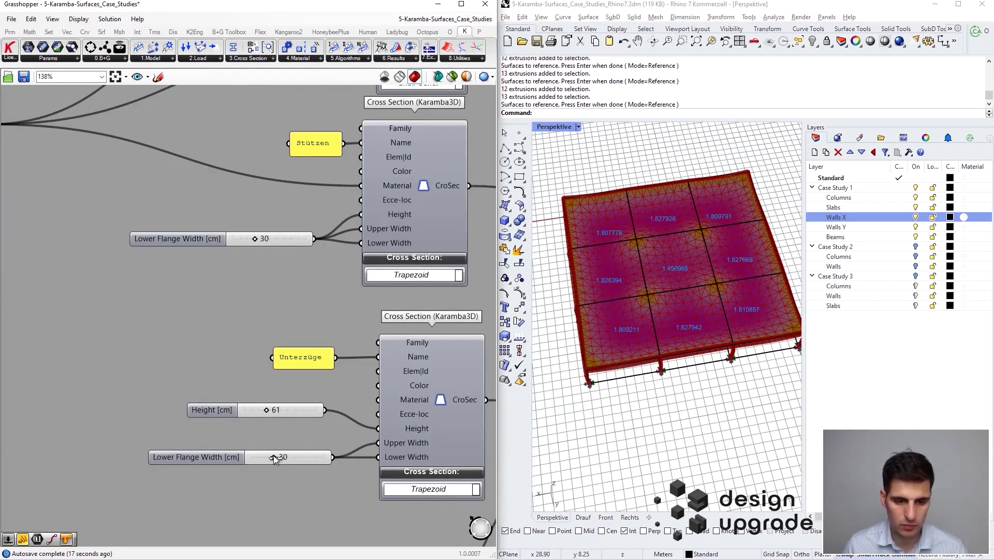
mouse_move(265, 409)
left_mouse_down()
mouse_move(293, 412)
mouse_move(268, 409)
left_mouse_up()
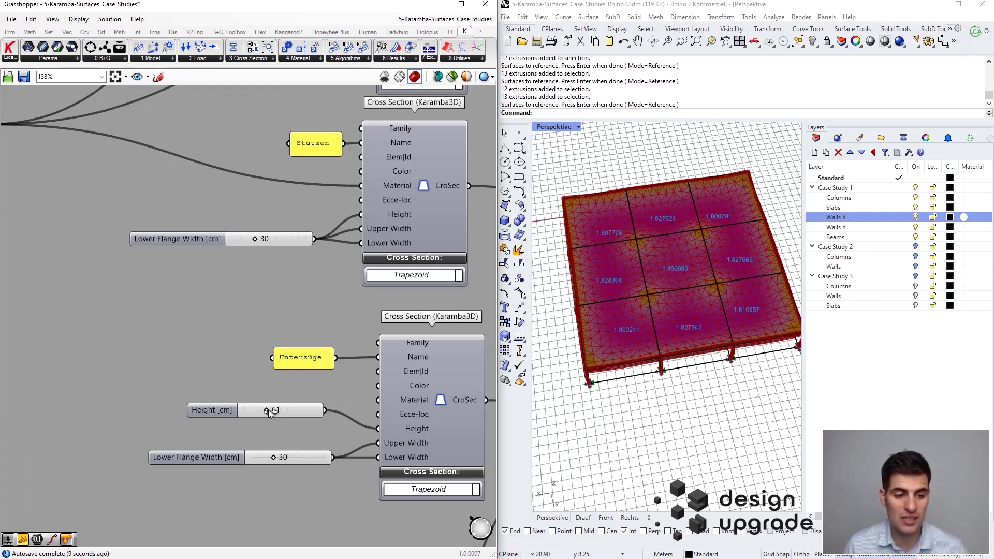
right_click_drag(628, 367, 619, 212)
scroll(414, 275, "down", 3)
right_click_drag(429, 208, 424, 279)
scroll(368, 183, "up", 2)
right_click_drag(367, 183, 331, 195)
right_click_drag(613, 189, 637, 264)
scroll(636, 261, "down", 3)
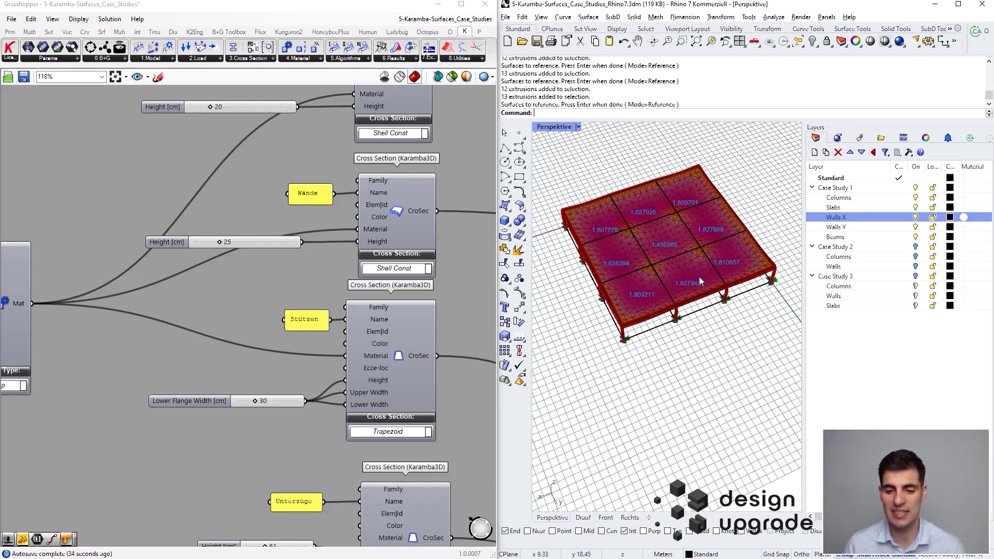
scroll(699, 279, "down", 2)
mouse_move(699, 280)
right_mouse_down()
mouse_move(688, 234)
mouse_move(693, 264)
right_mouse_up()
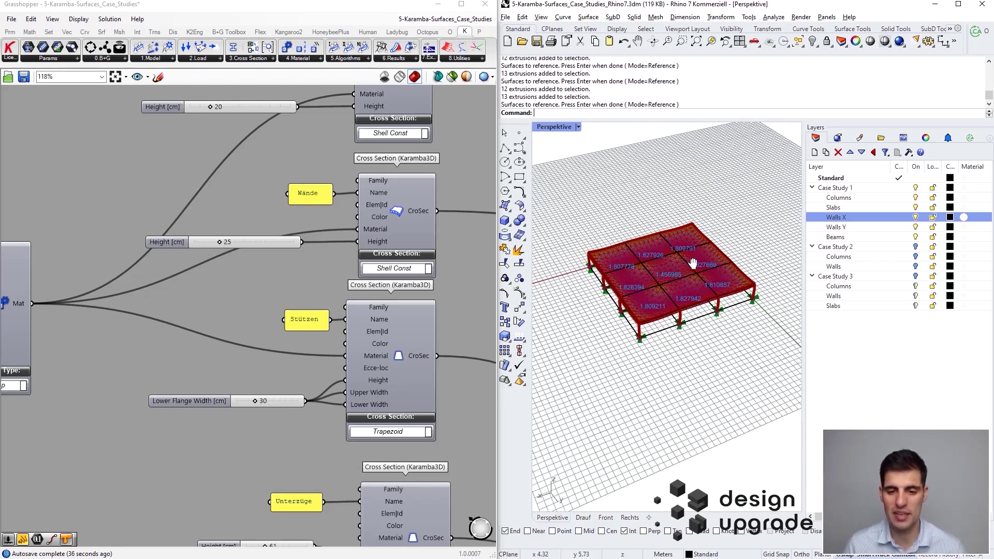